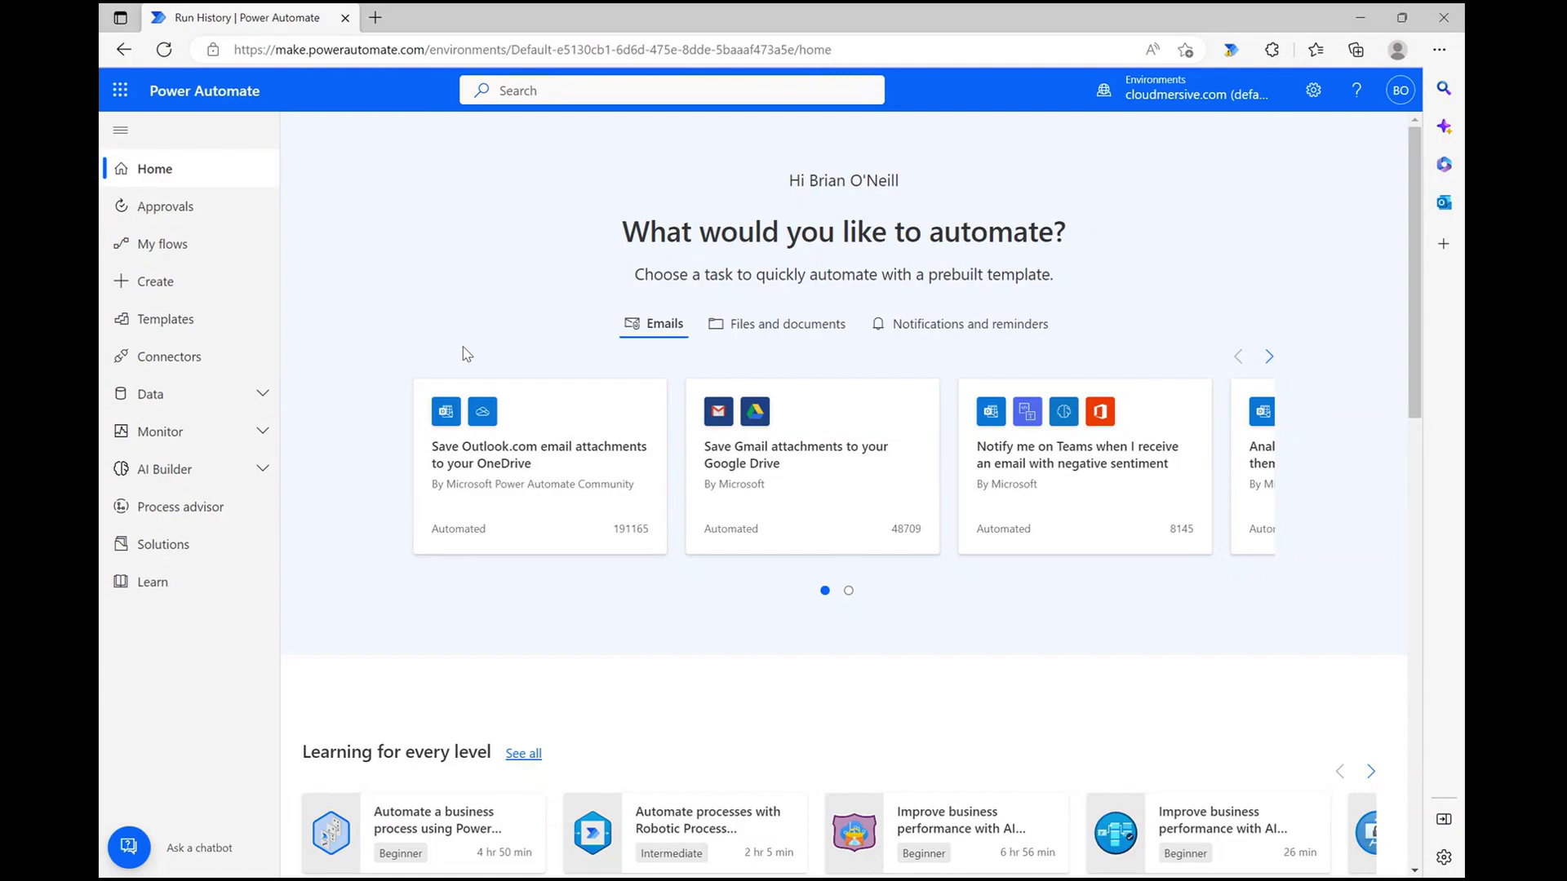
- Create an instant cloud flow named 'decrypt zip file' with the 'Manually trigger a flow' trigger
left_click(201, 284)
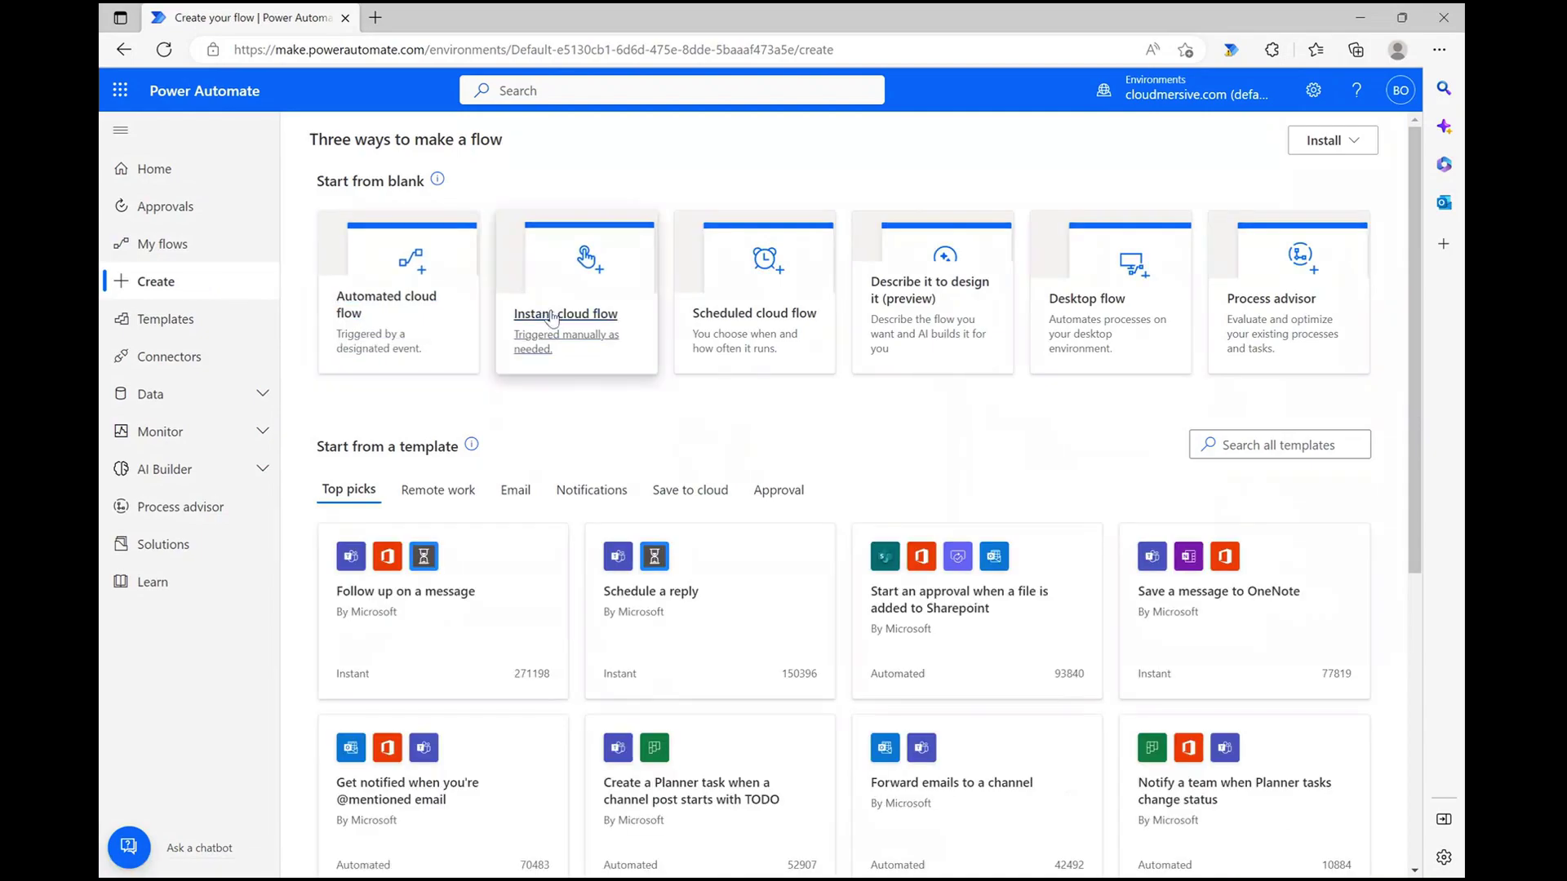
left_click(571, 278)
left_click(832, 310)
type("dec")
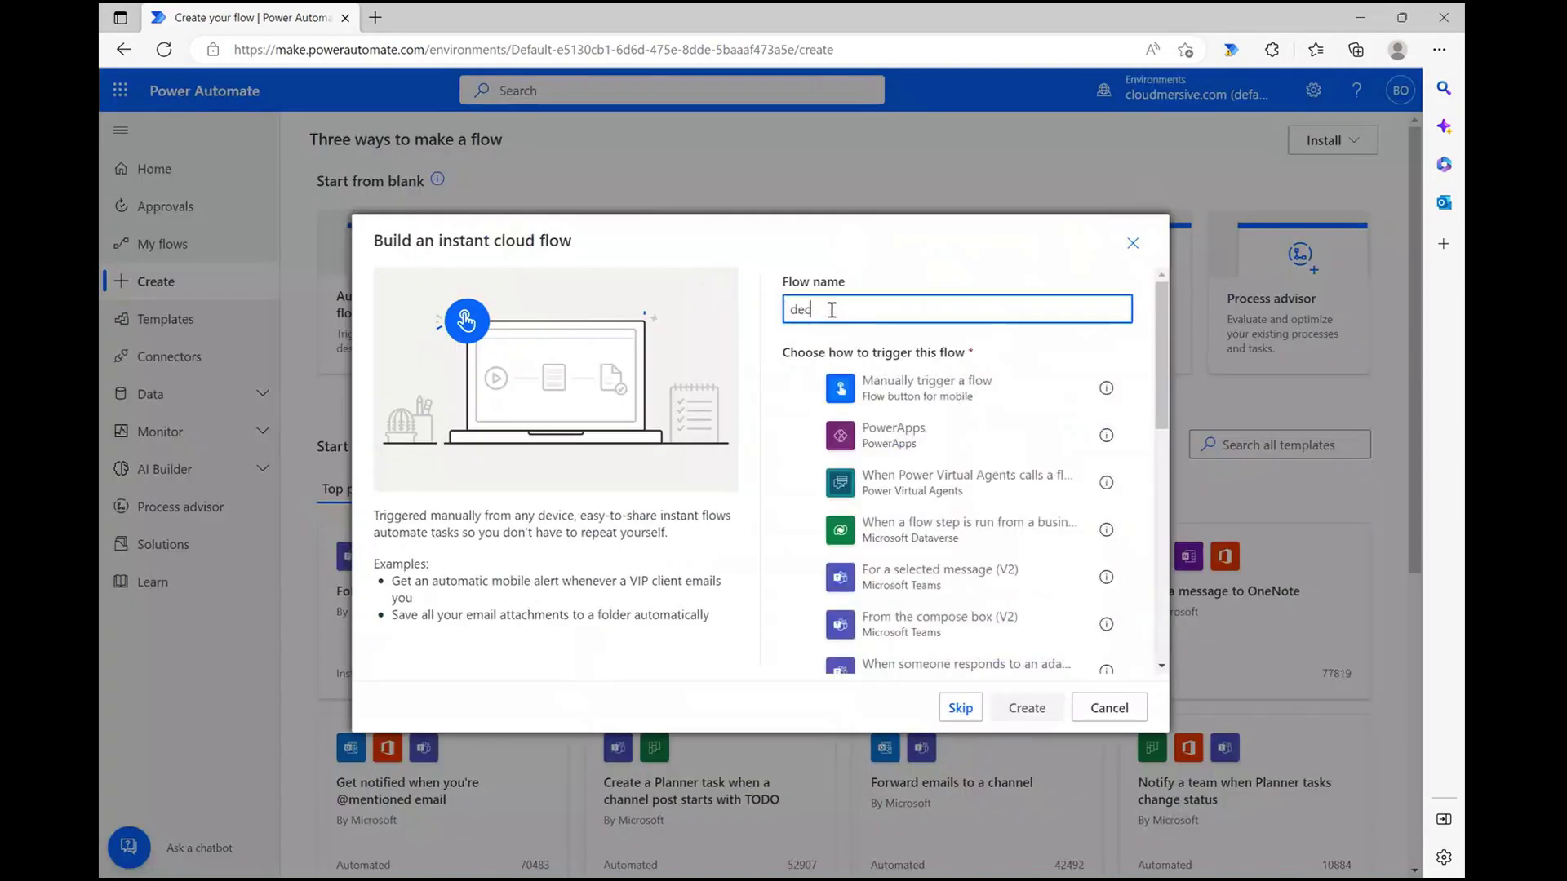
type("rypt zip file")
left_click(914, 388)
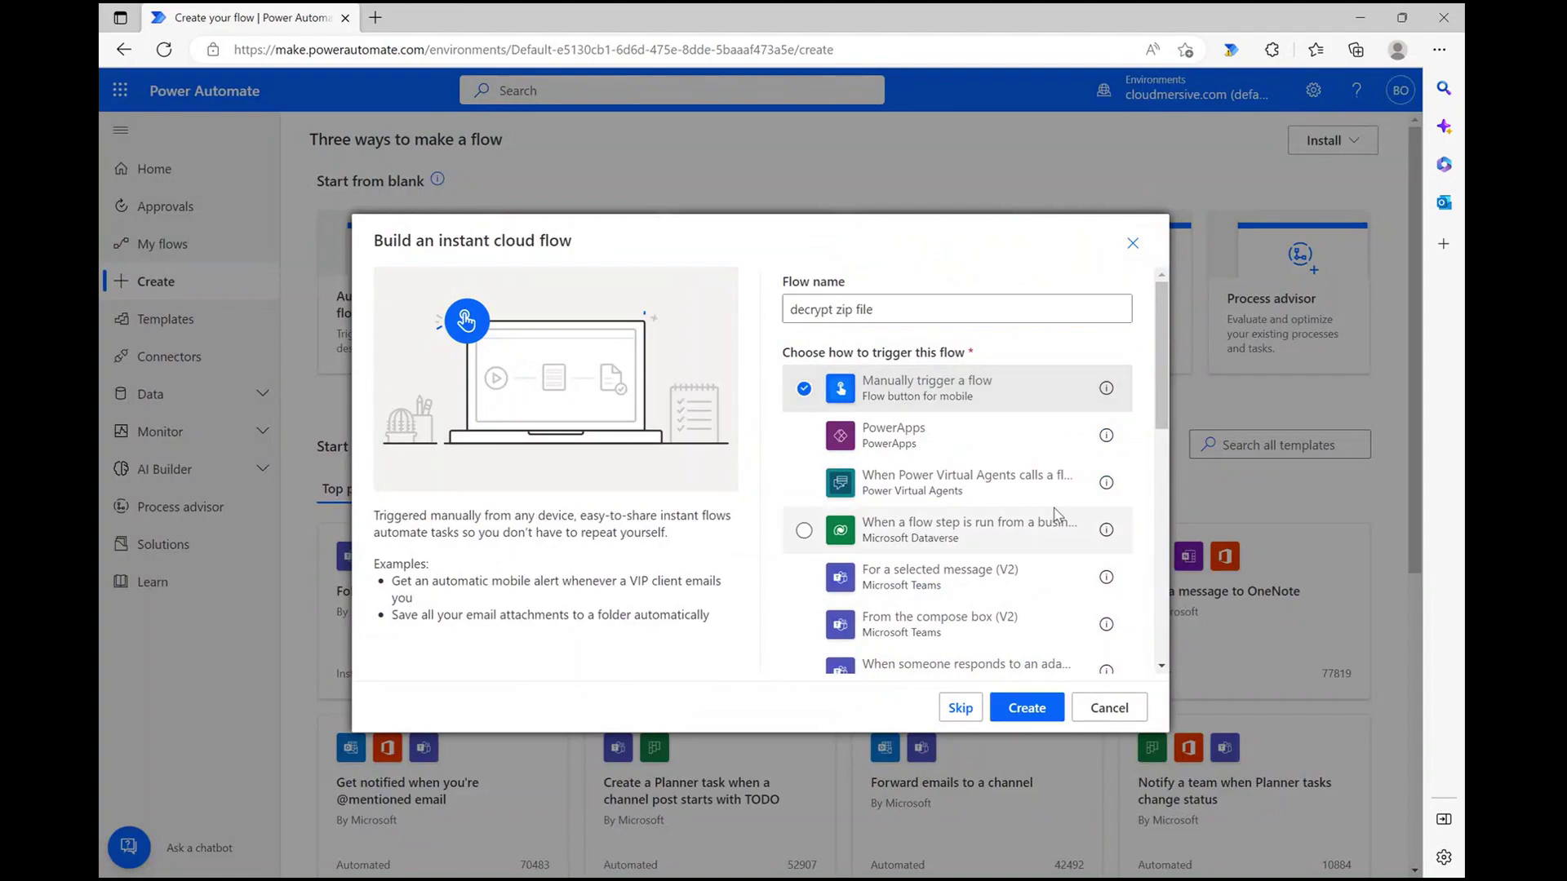
left_click(1019, 712)
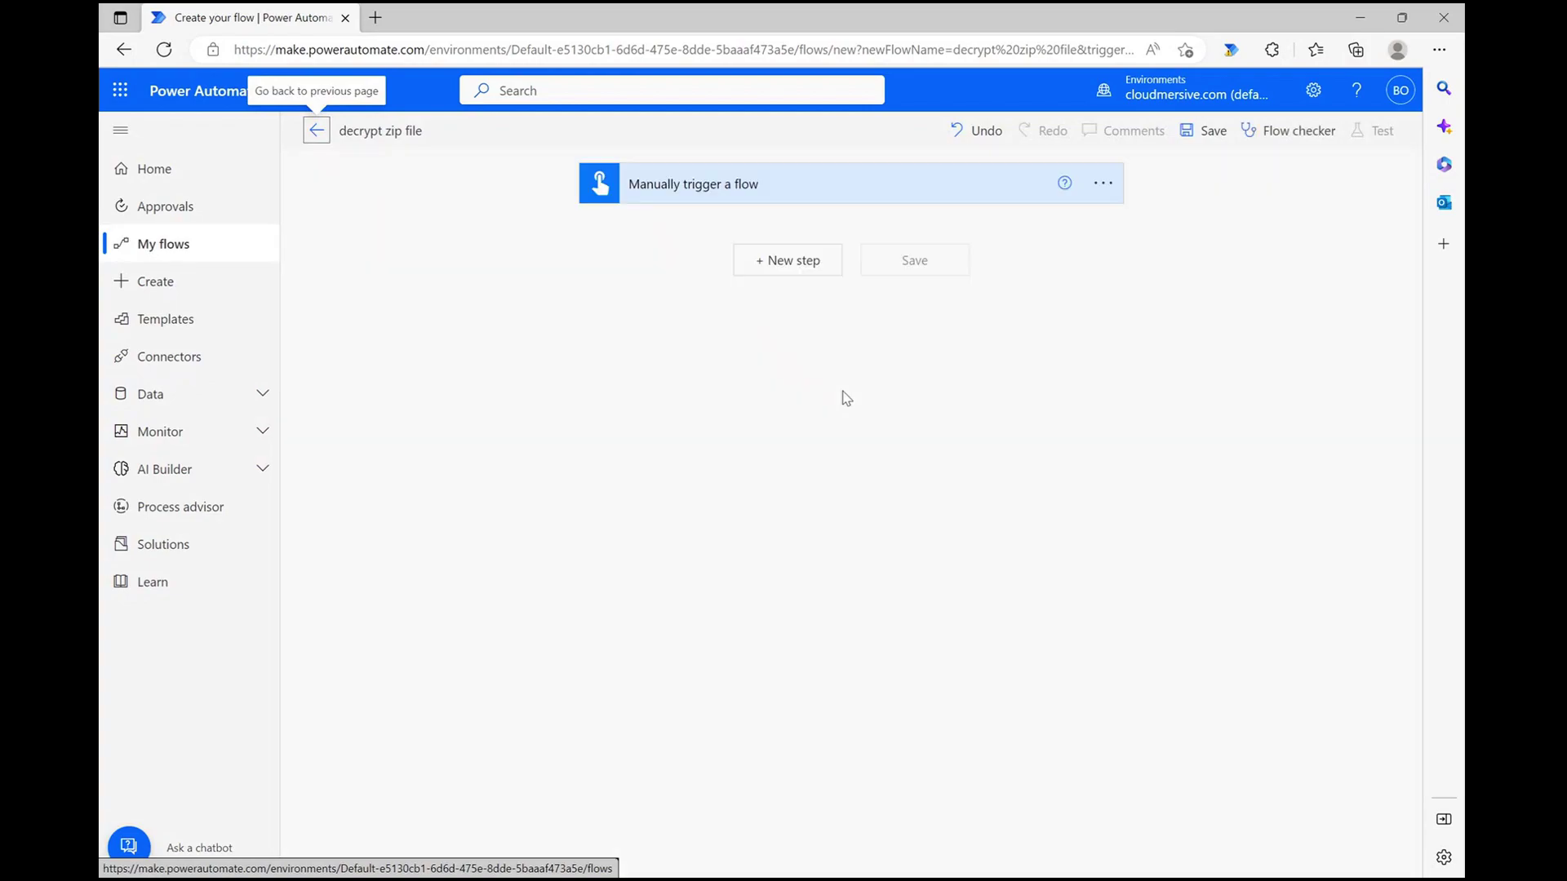
left_click(820, 269)
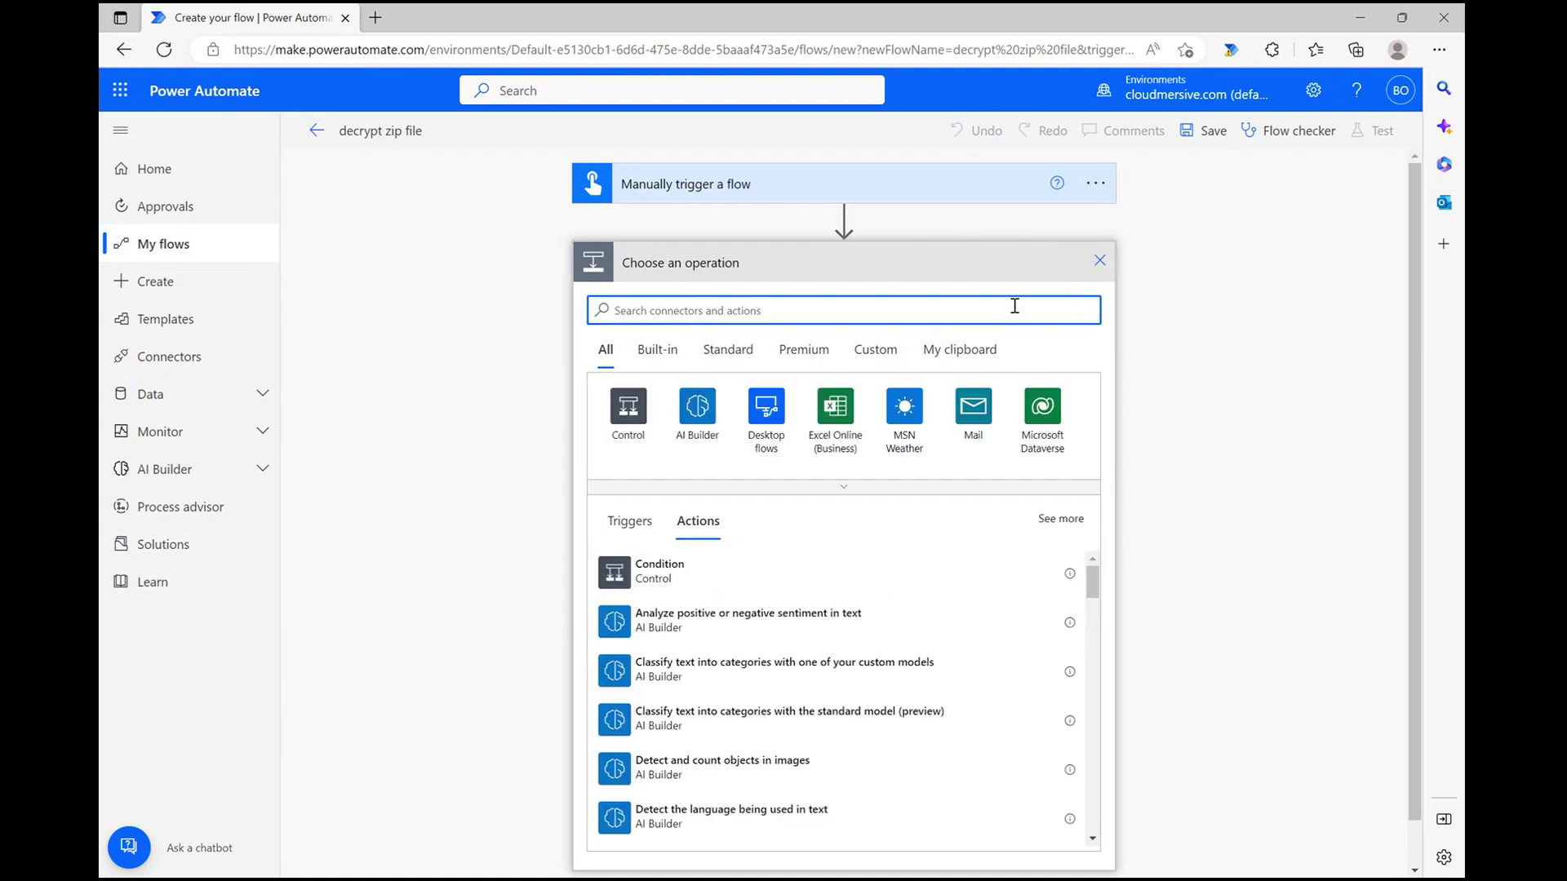
- Add a OneDrive for Business Get file content step for /Power Automate Tests/password protected zip file.zip
type("get")
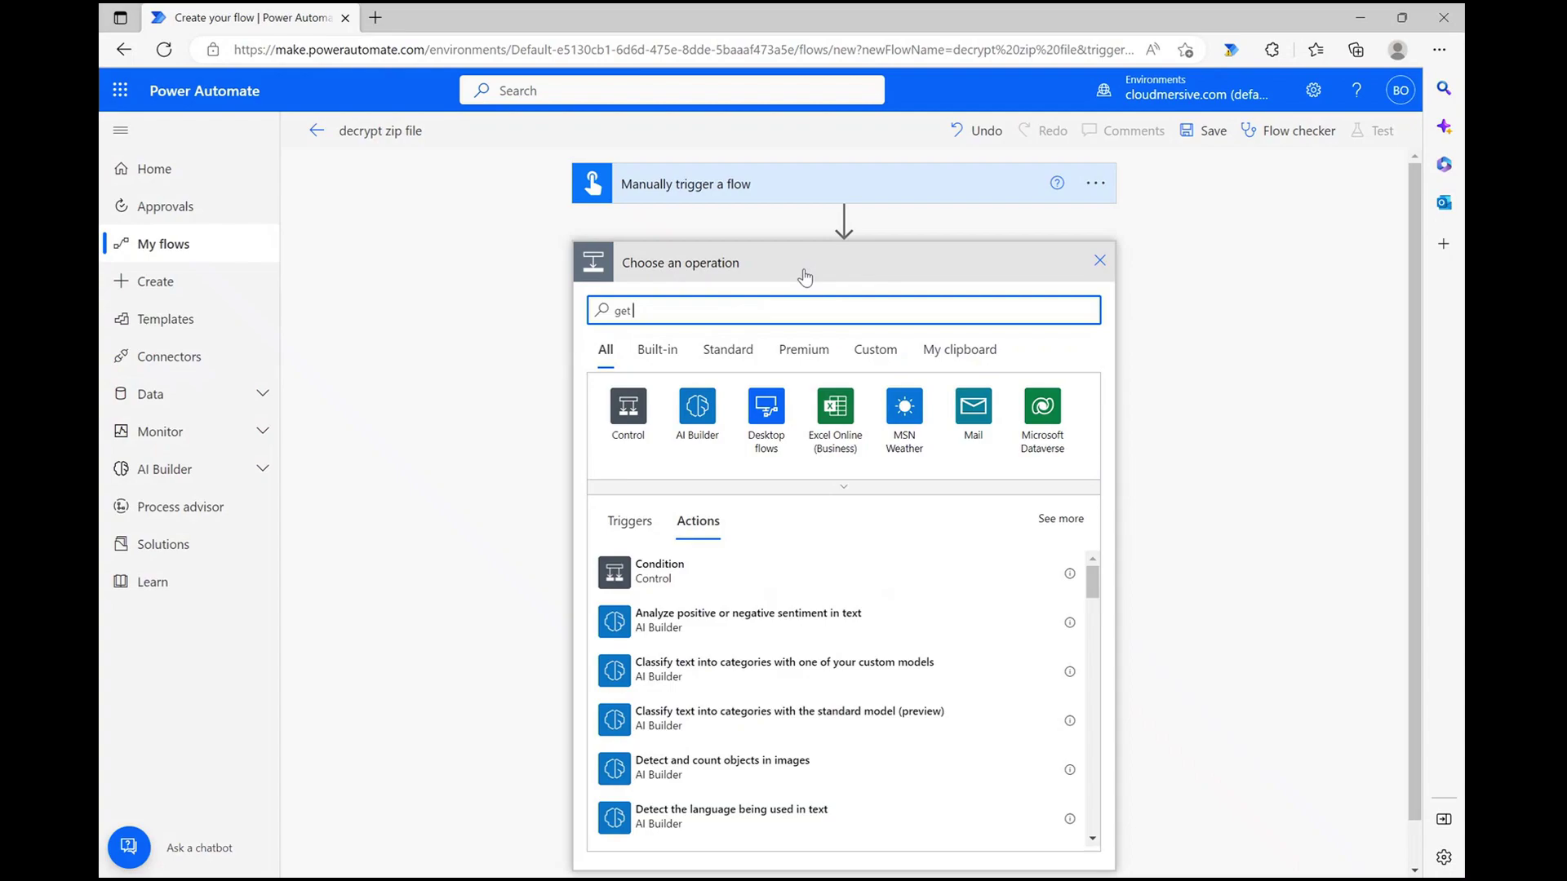
type(" file content")
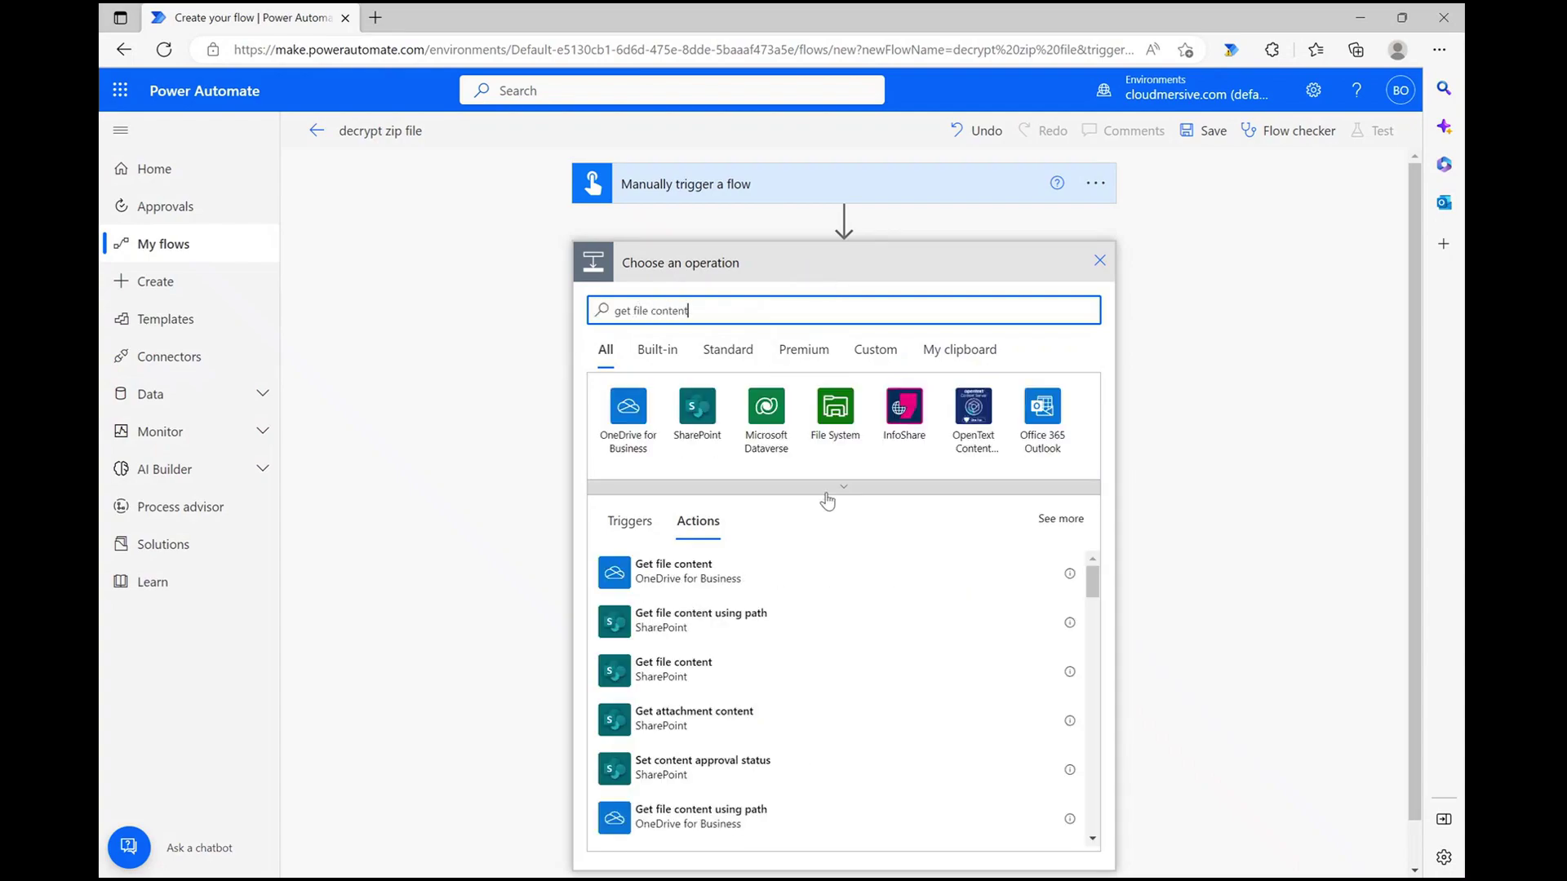
left_click(809, 576)
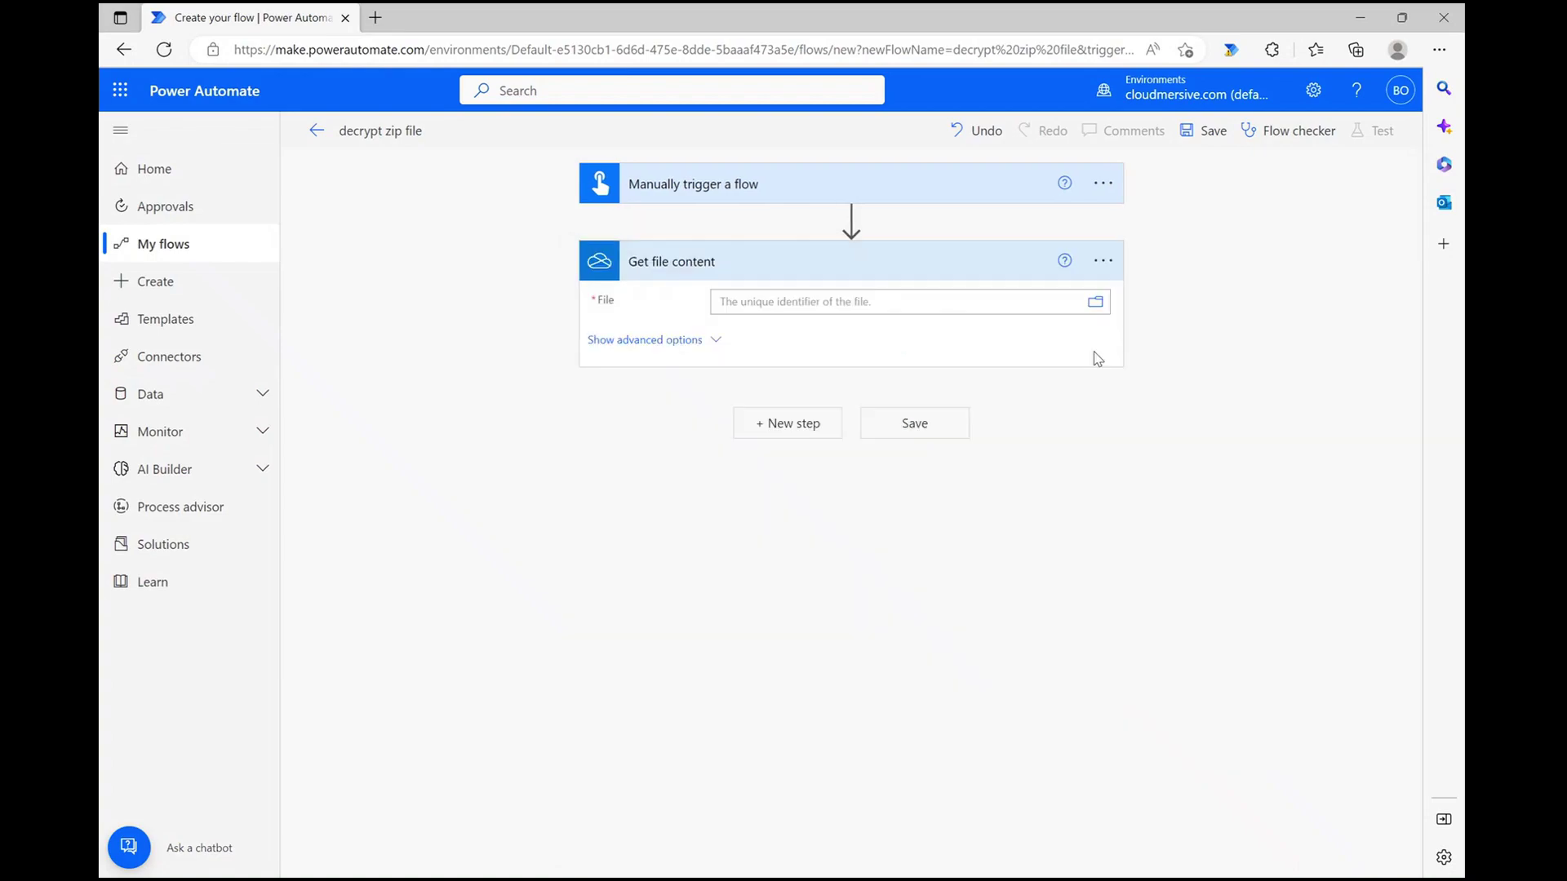
left_click(1095, 301)
scroll(1355, 506, "down", 1)
left_click(1359, 500)
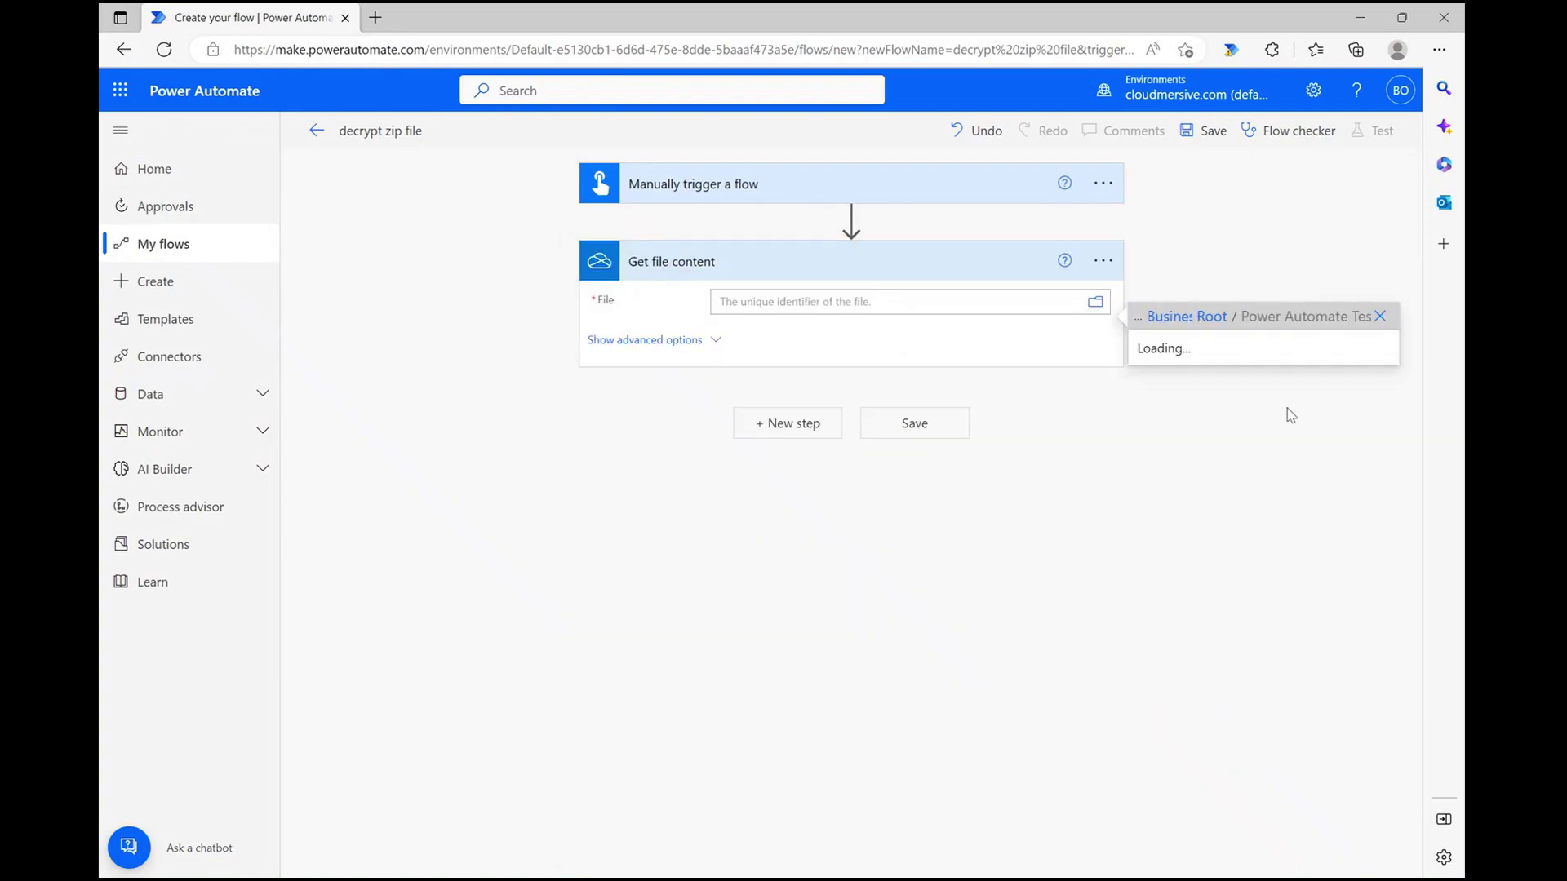
left_click(1237, 357)
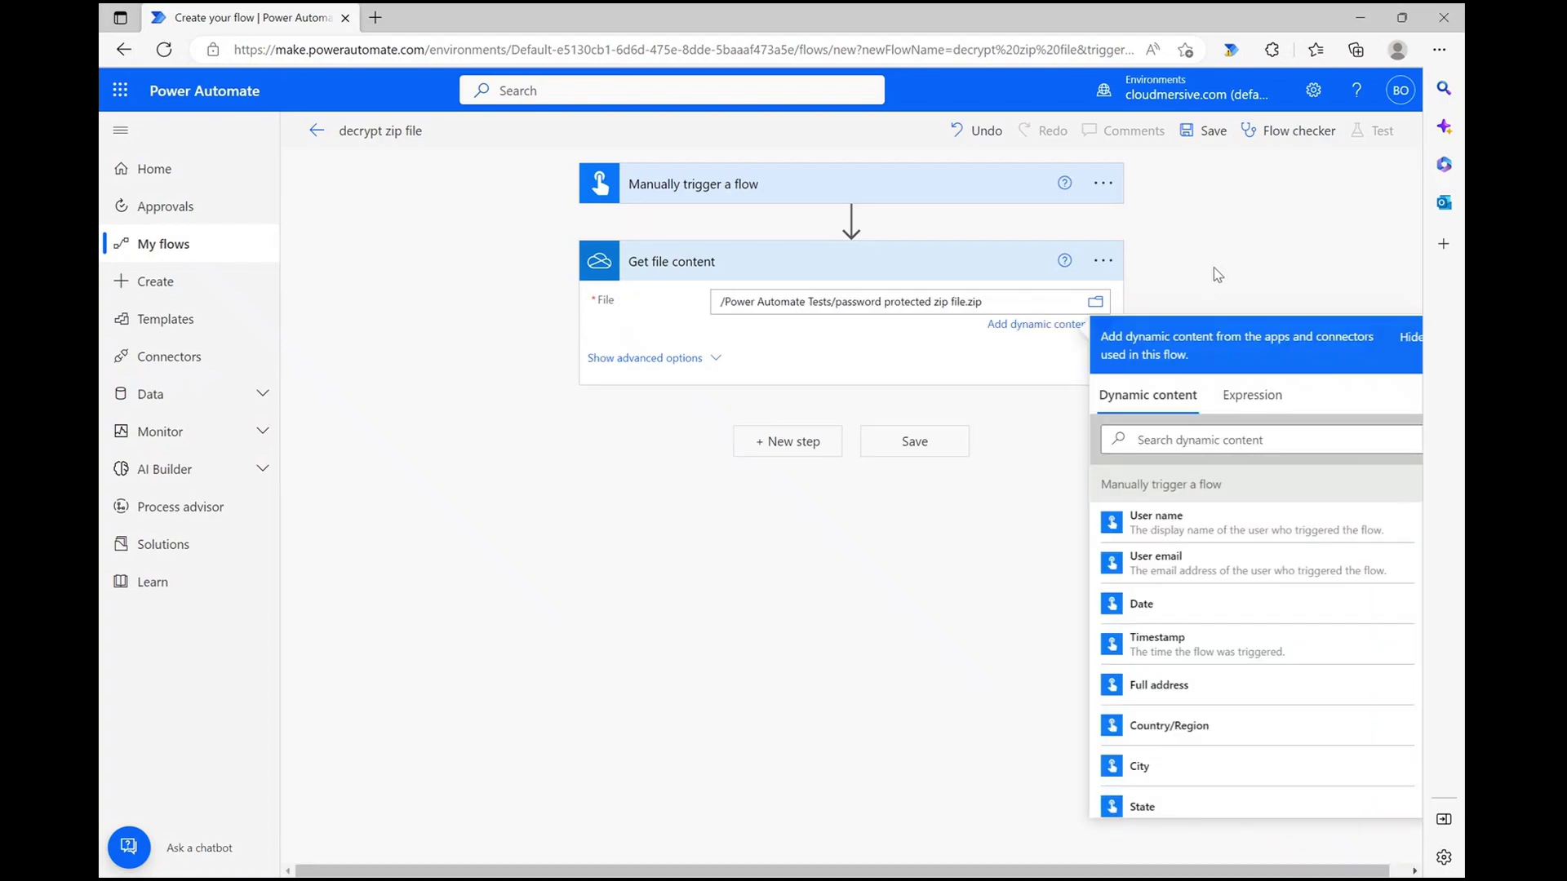
- Add Cloudmersive File Processing's 'Decrypt and remove password protection on a zip file' action
left_click(807, 408)
left_click(787, 425)
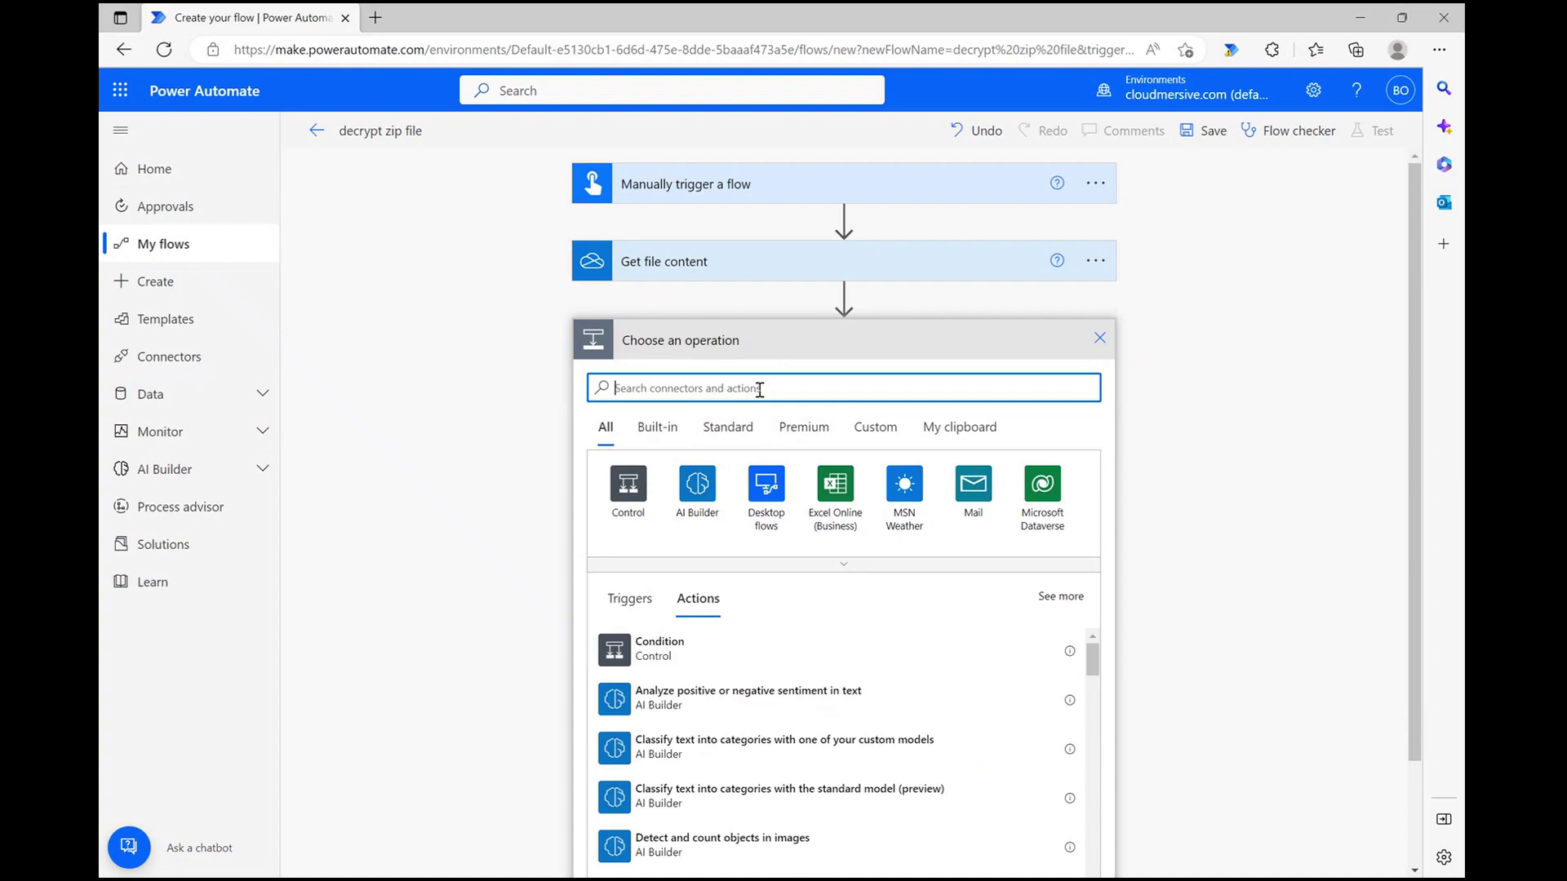
type("clou")
type("dme")
key("BackSpace")
type("mersive")
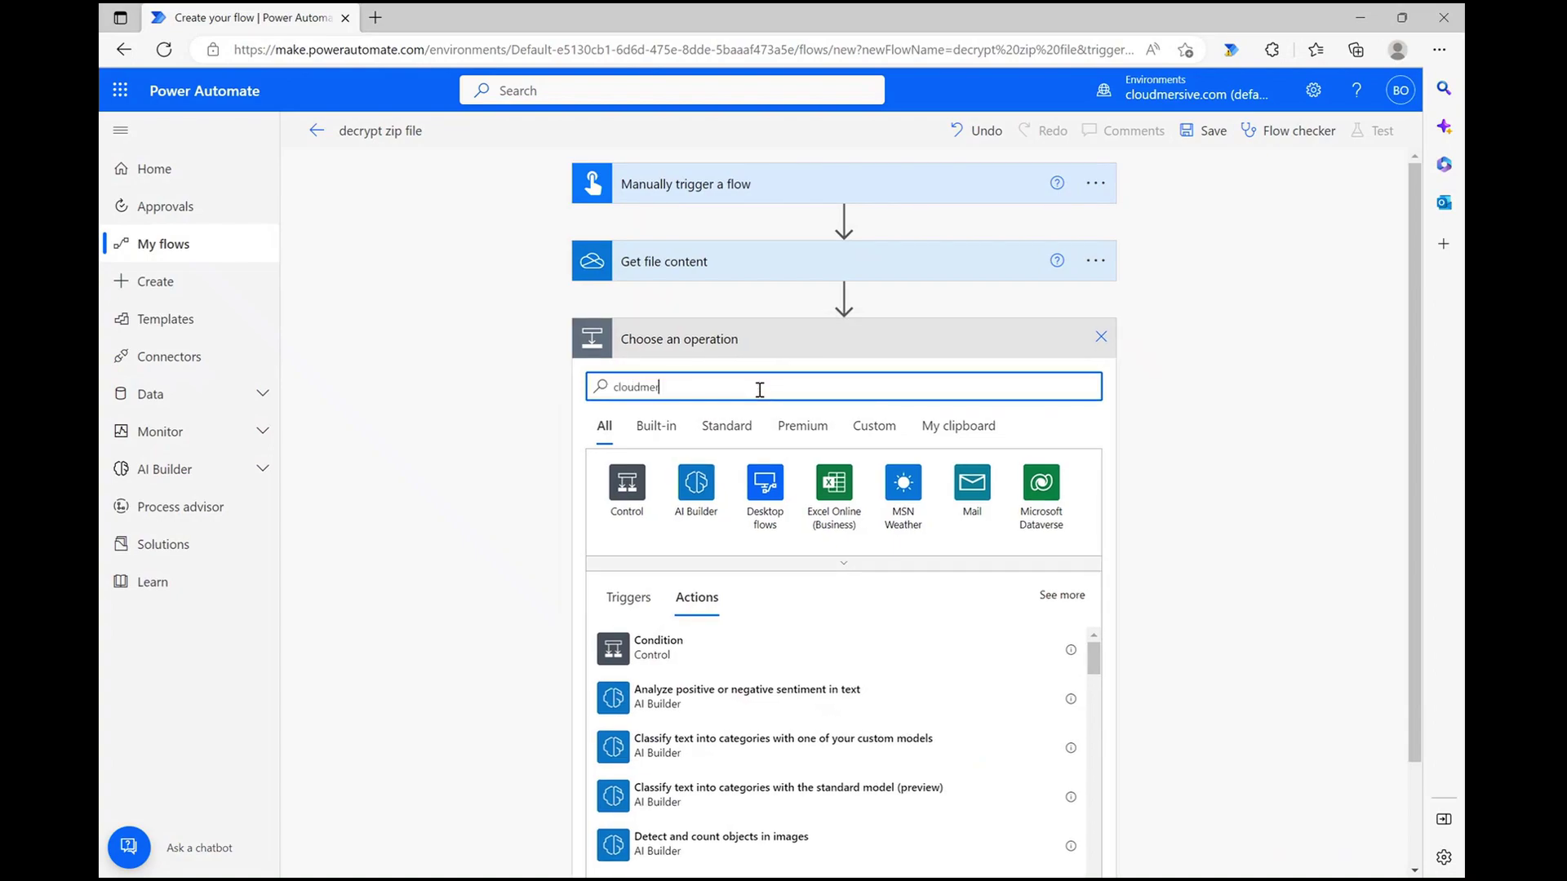
left_click(840, 563)
left_click(626, 571)
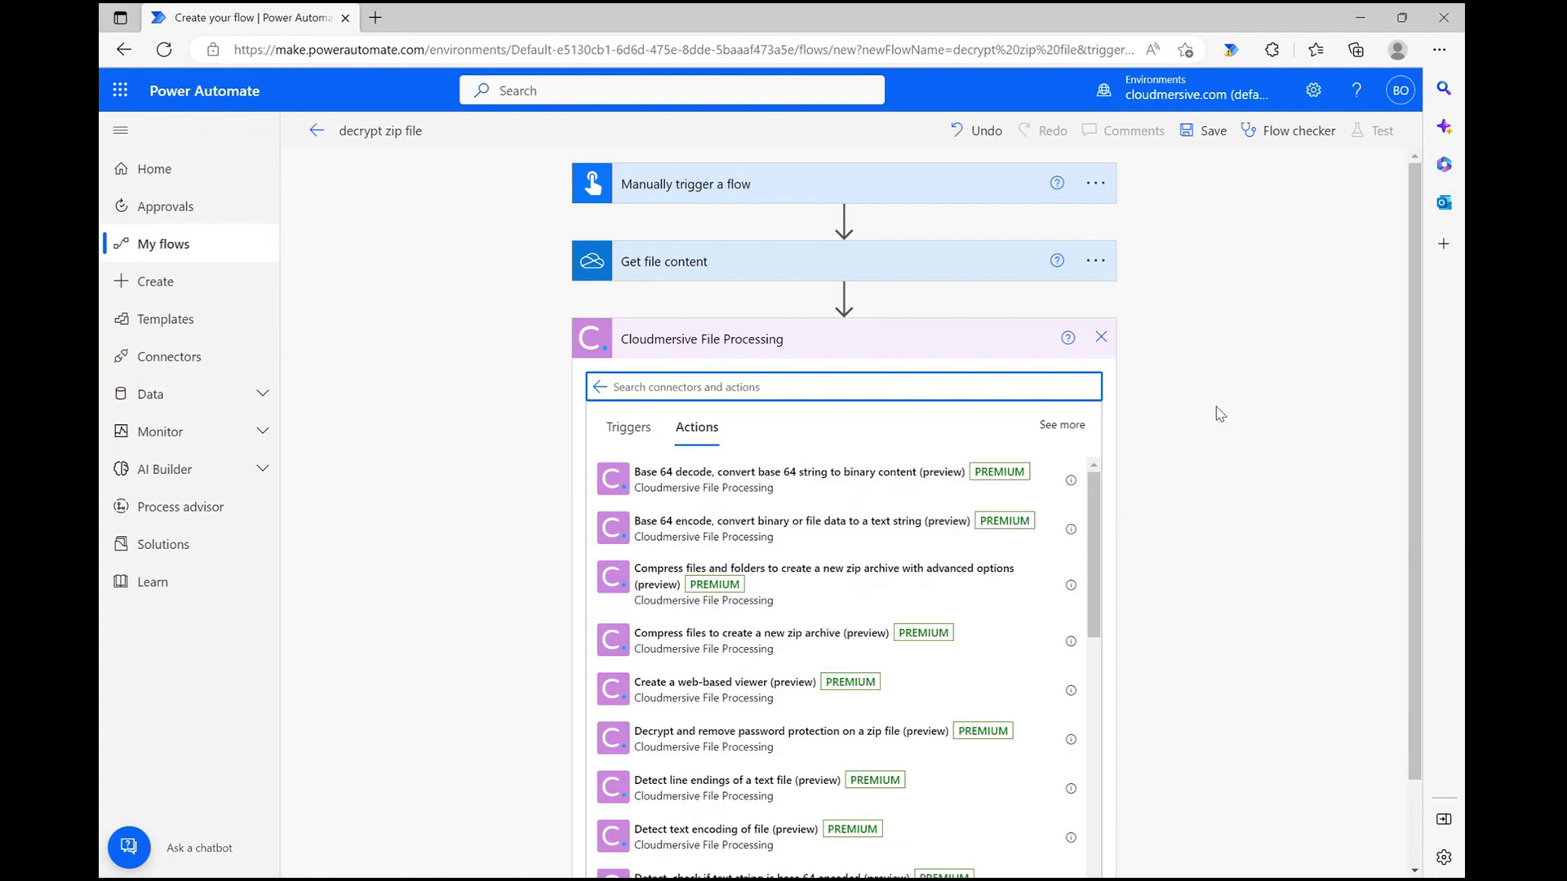
type("decrypt remove p")
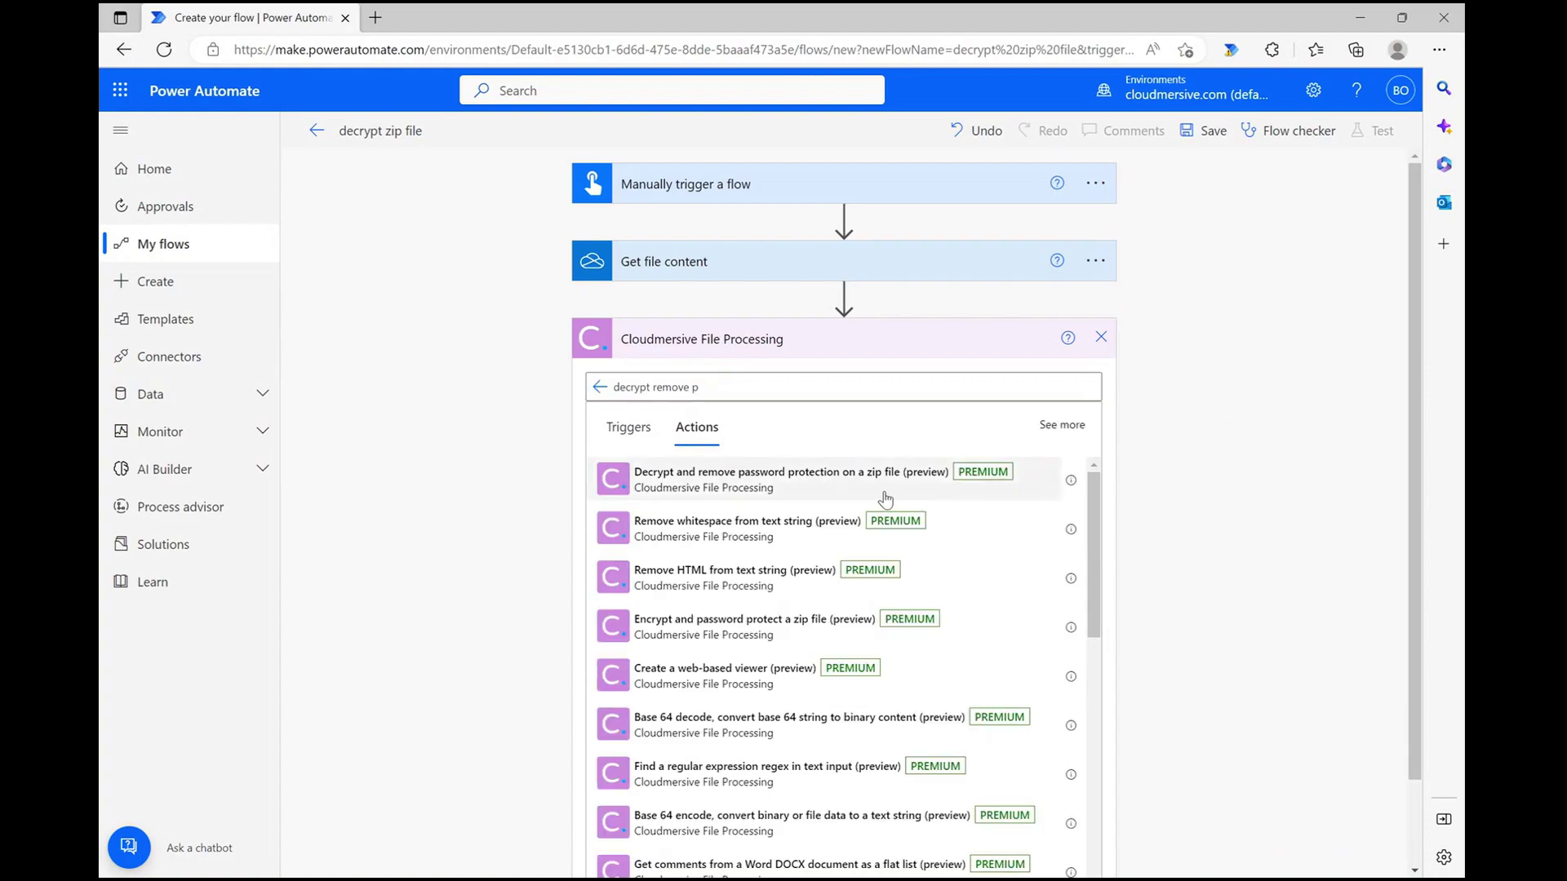
left_click(887, 472)
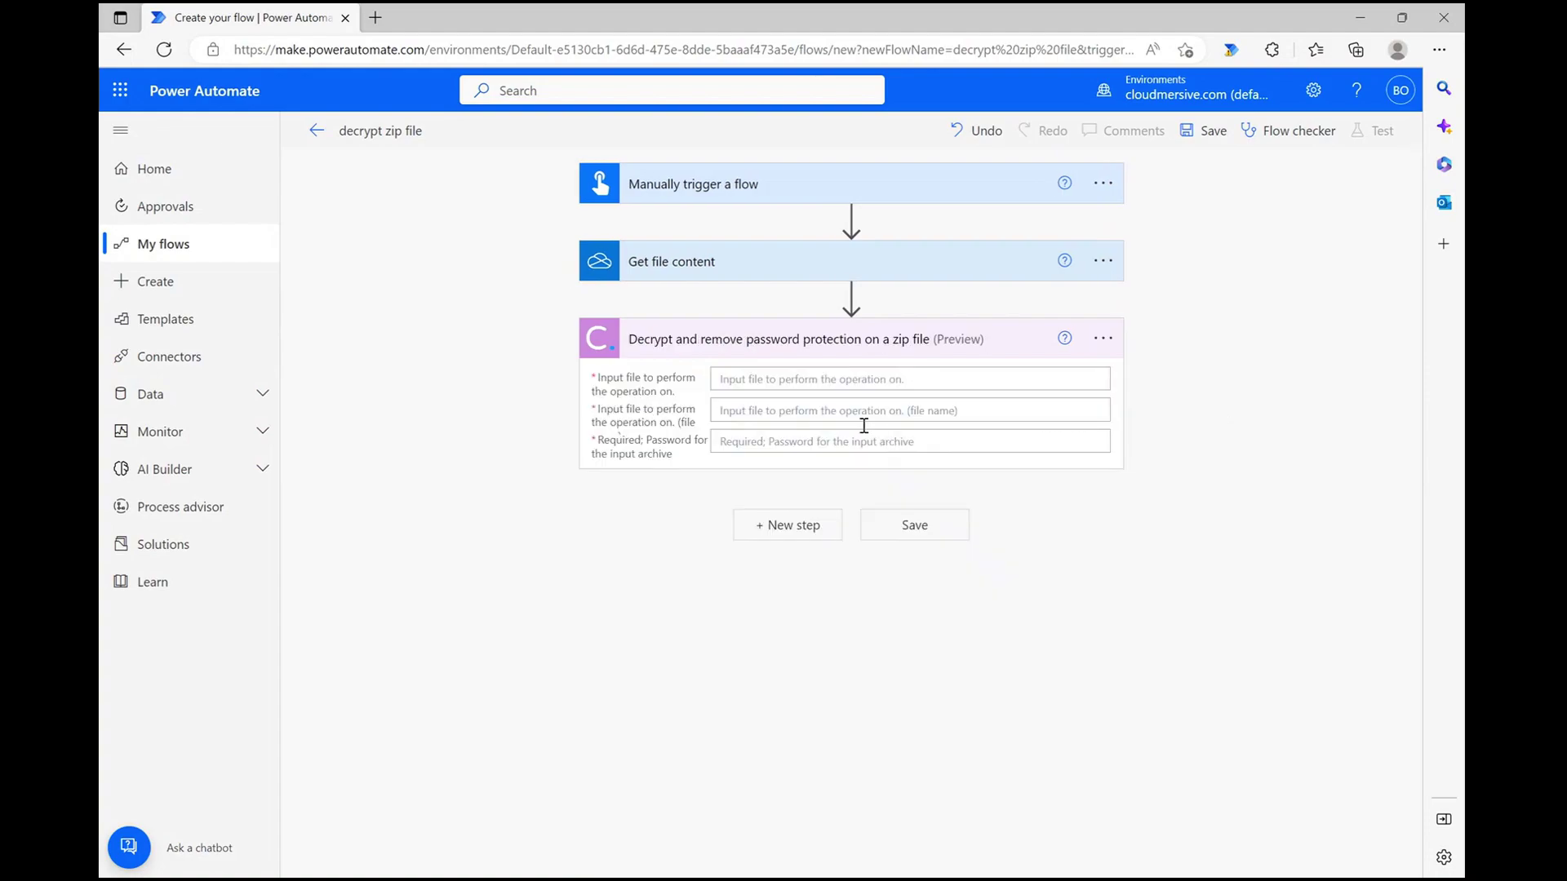
- Fill the decrypt step with the File content token, file name filename.zip and the archive password
left_click(880, 375)
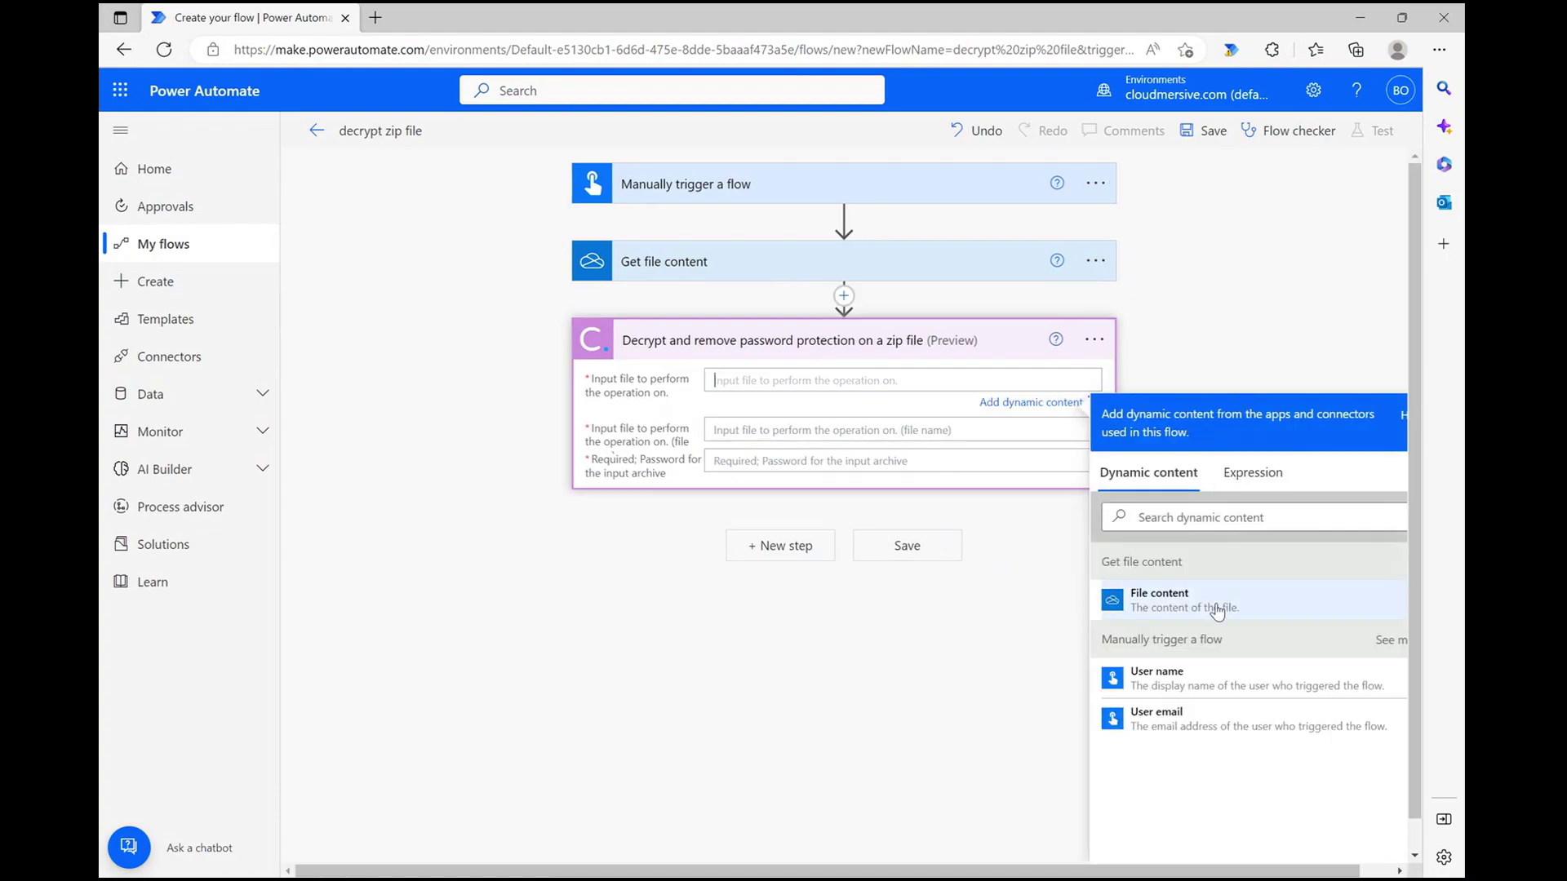
left_click(1216, 609)
left_click(908, 433)
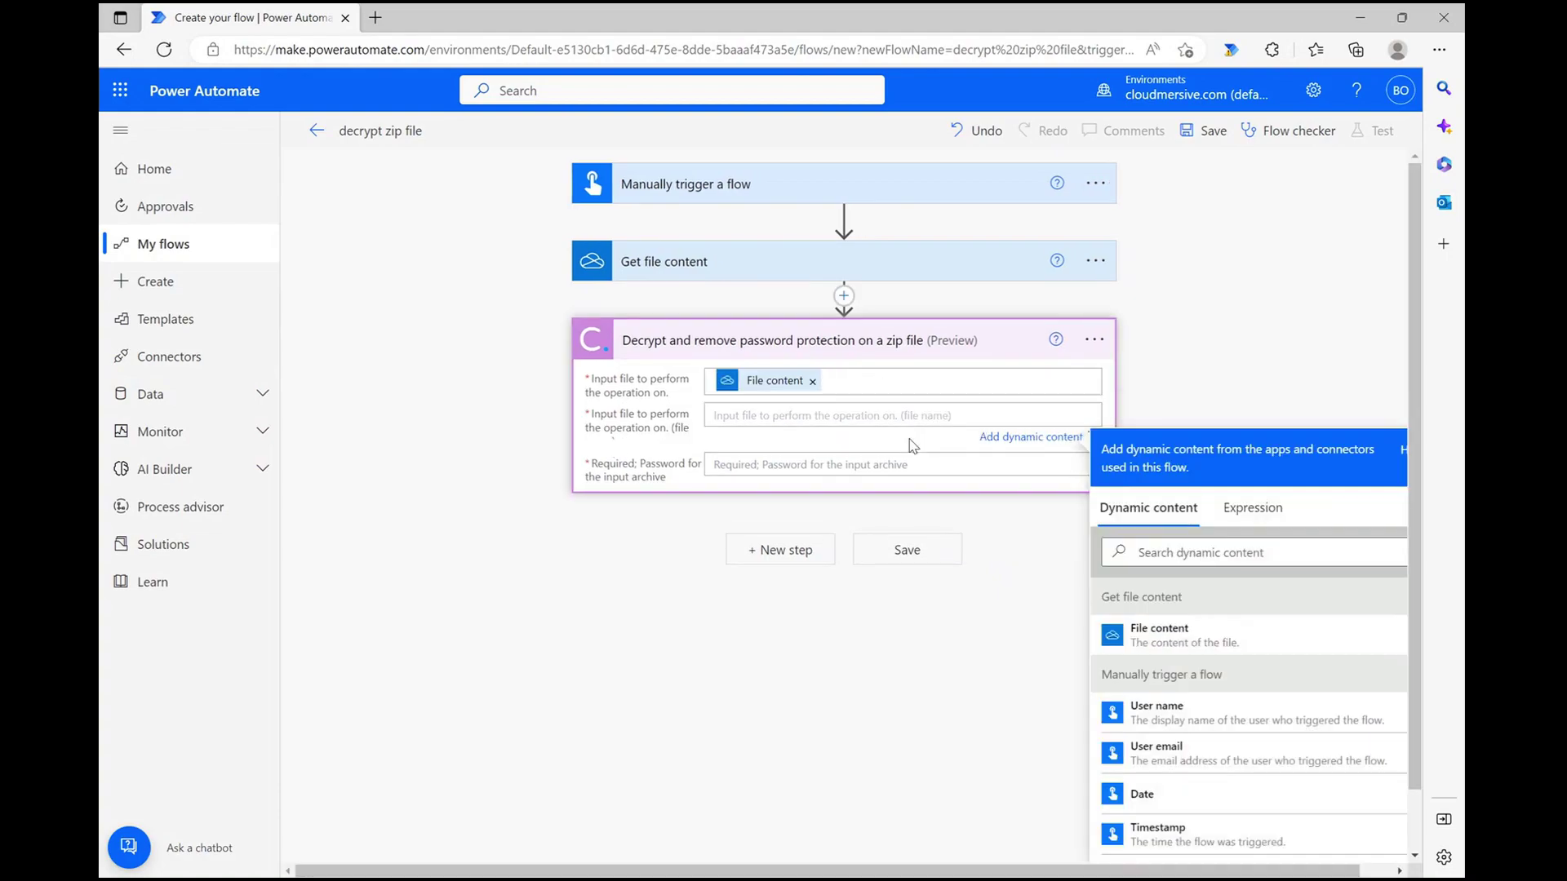
type("filename.zip")
left_click(872, 465)
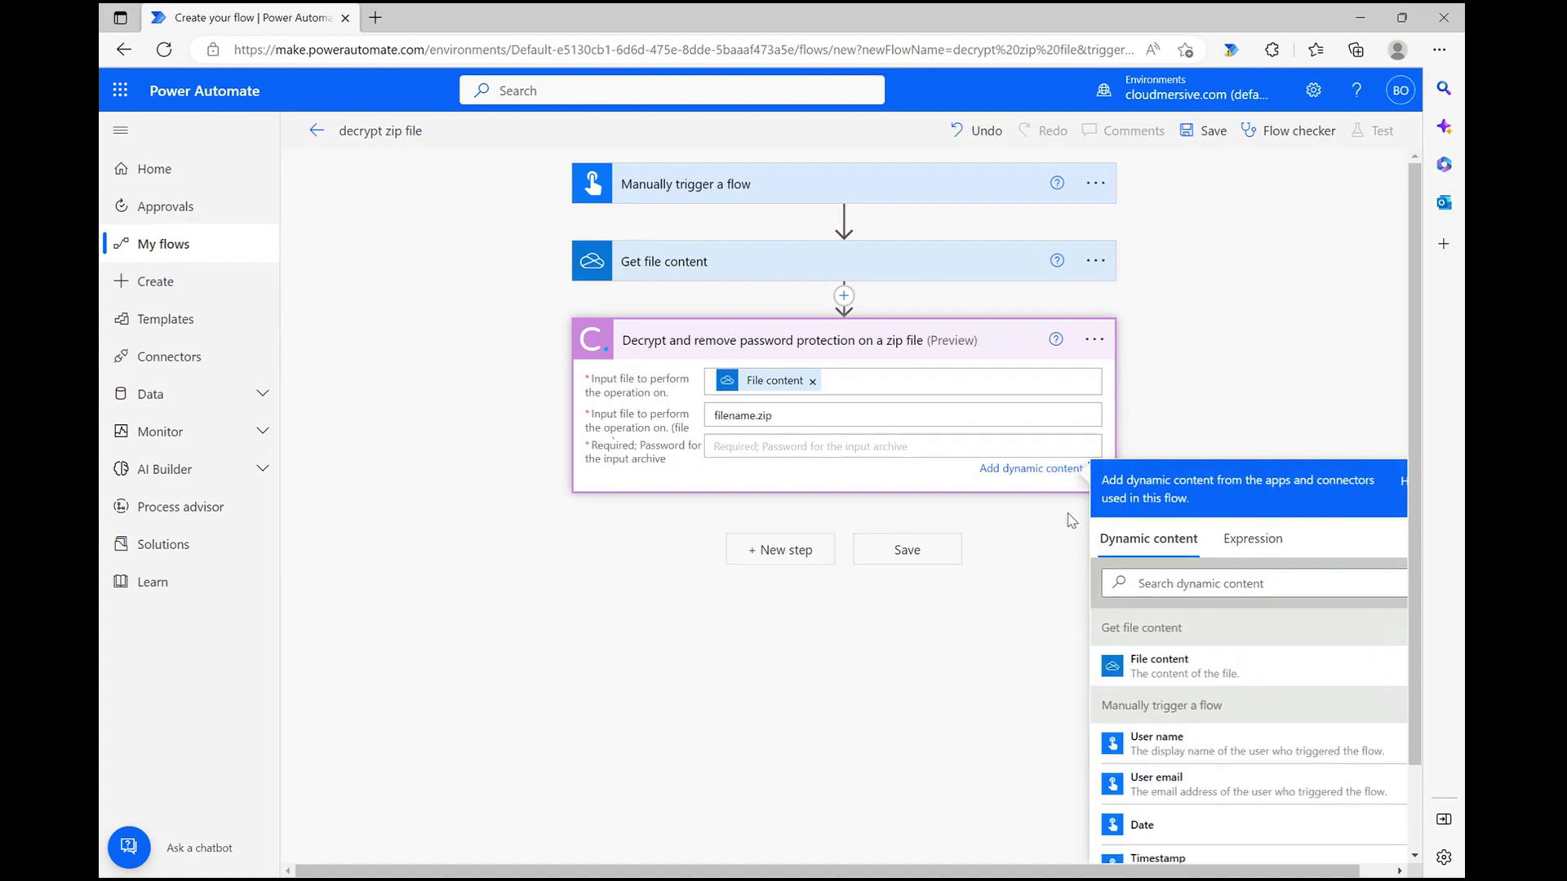
type("password")
- Add a OneDrive for Business Create file step saving filename.zip into /Power Automate Tests
left_click(795, 562)
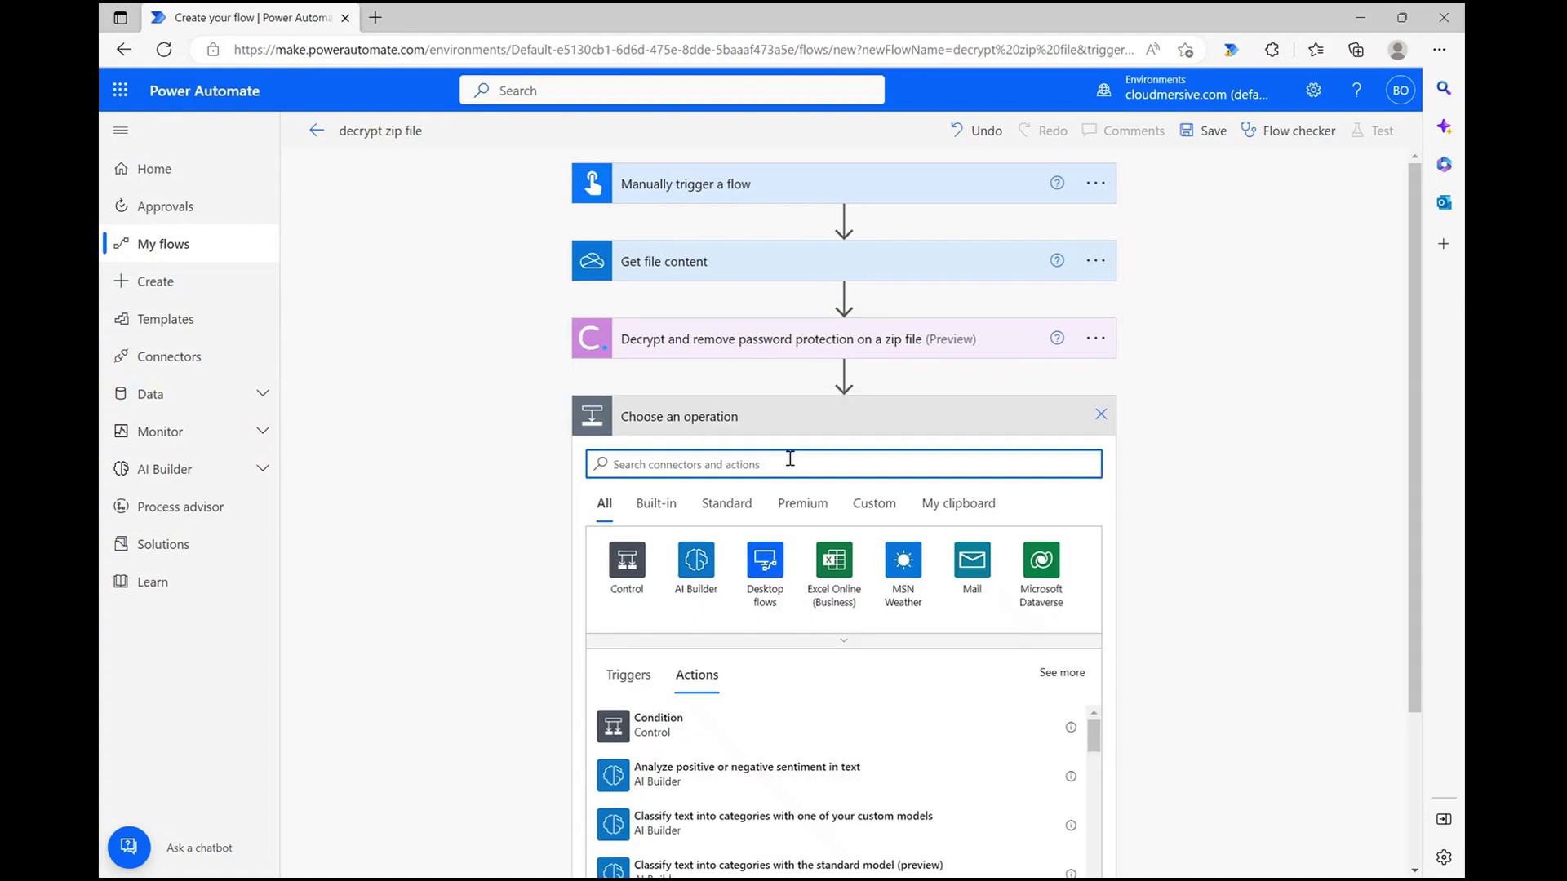
type("create file")
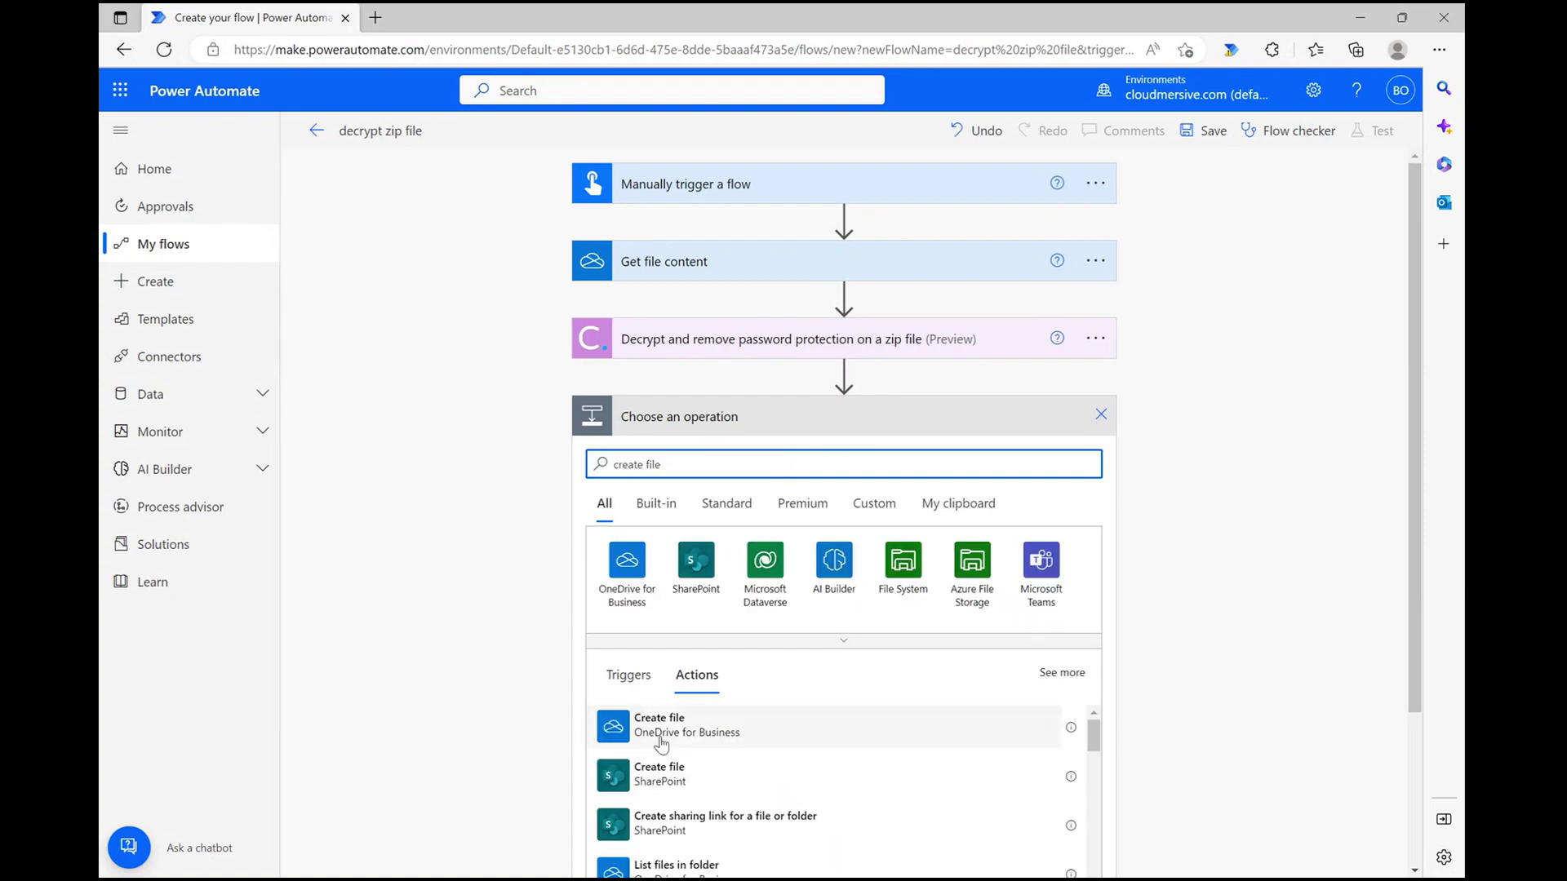
left_click(662, 741)
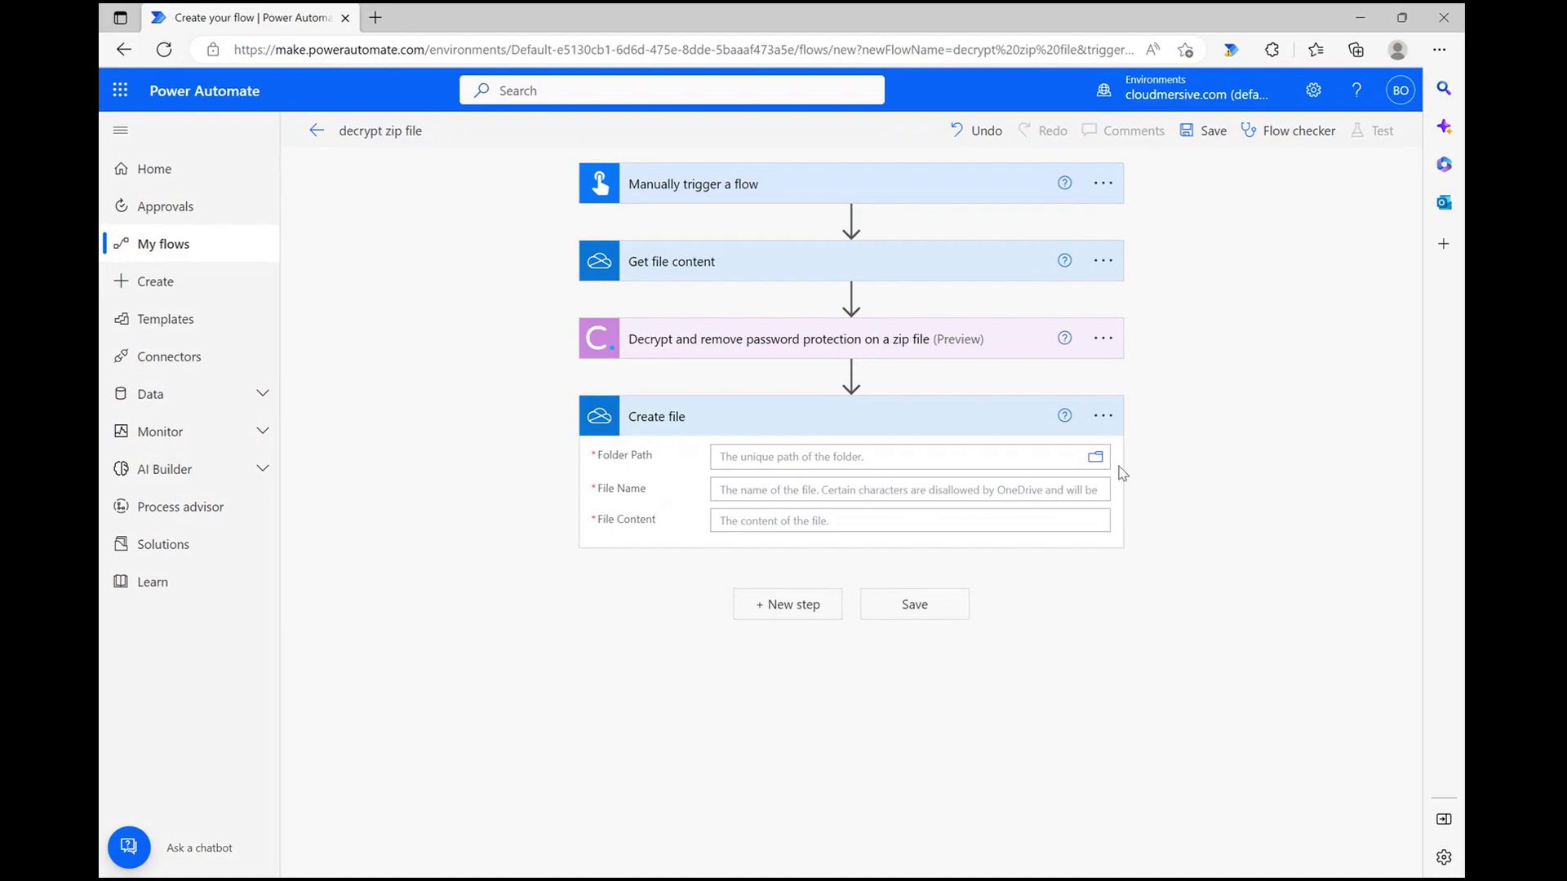
left_click(1095, 457)
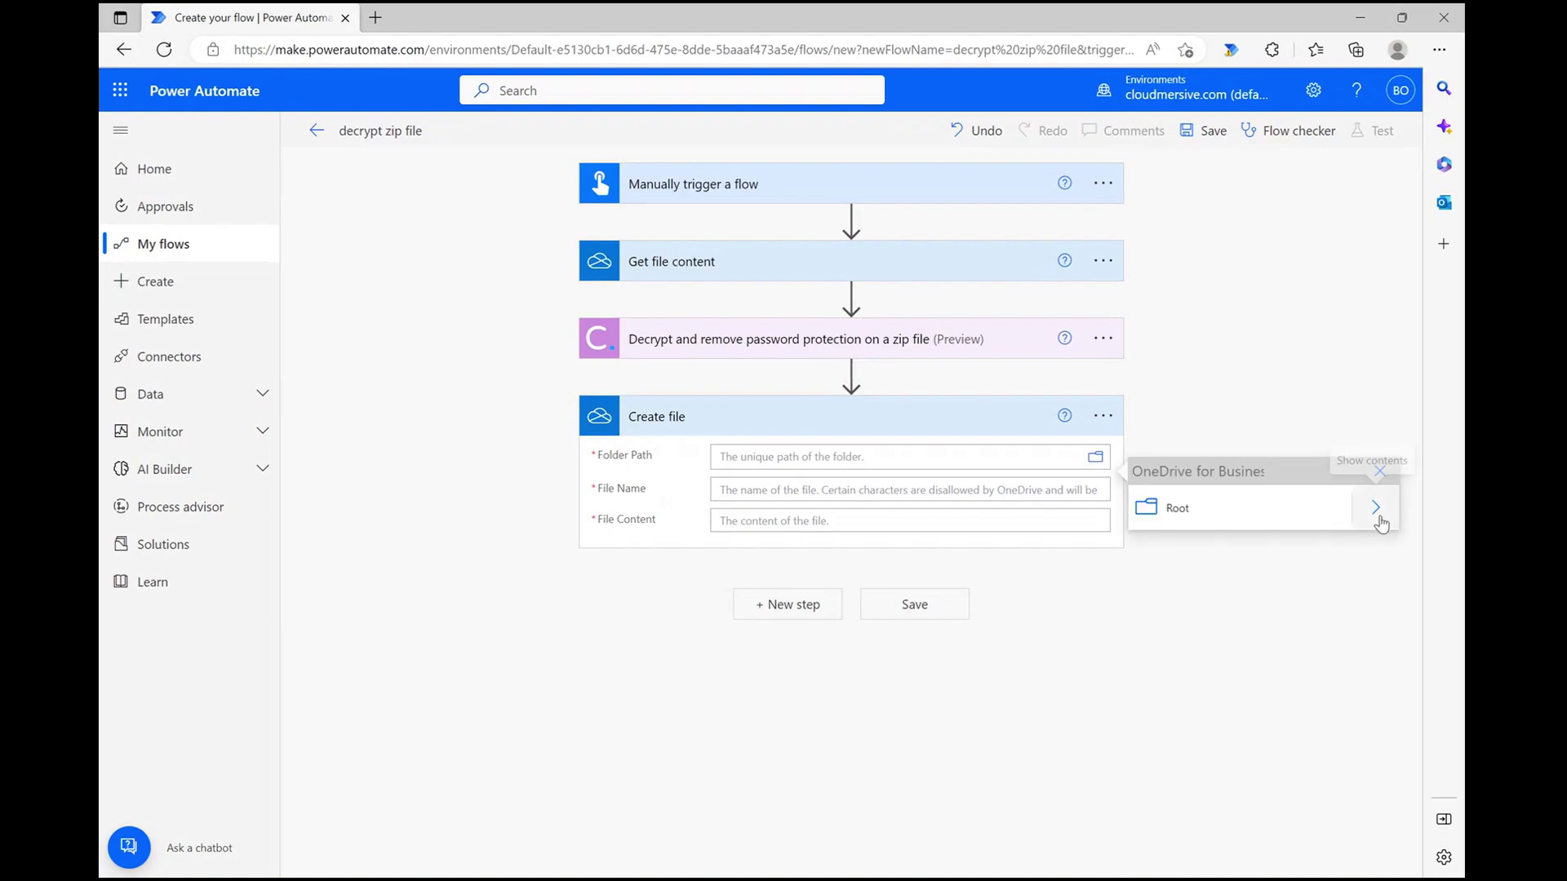
left_click(1379, 521)
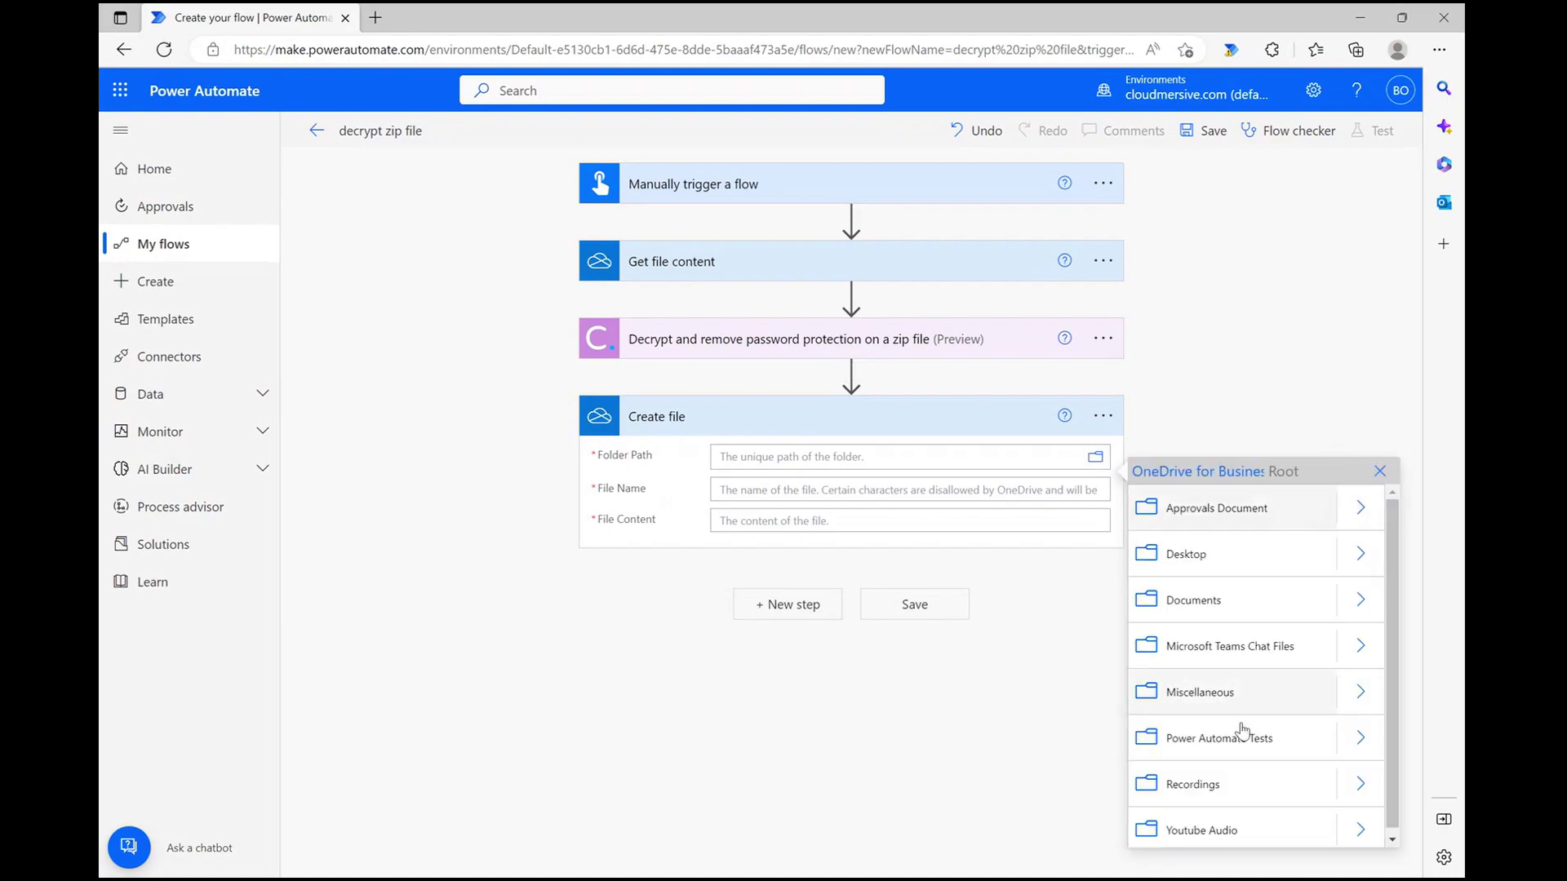
left_click(1235, 737)
left_click(931, 490)
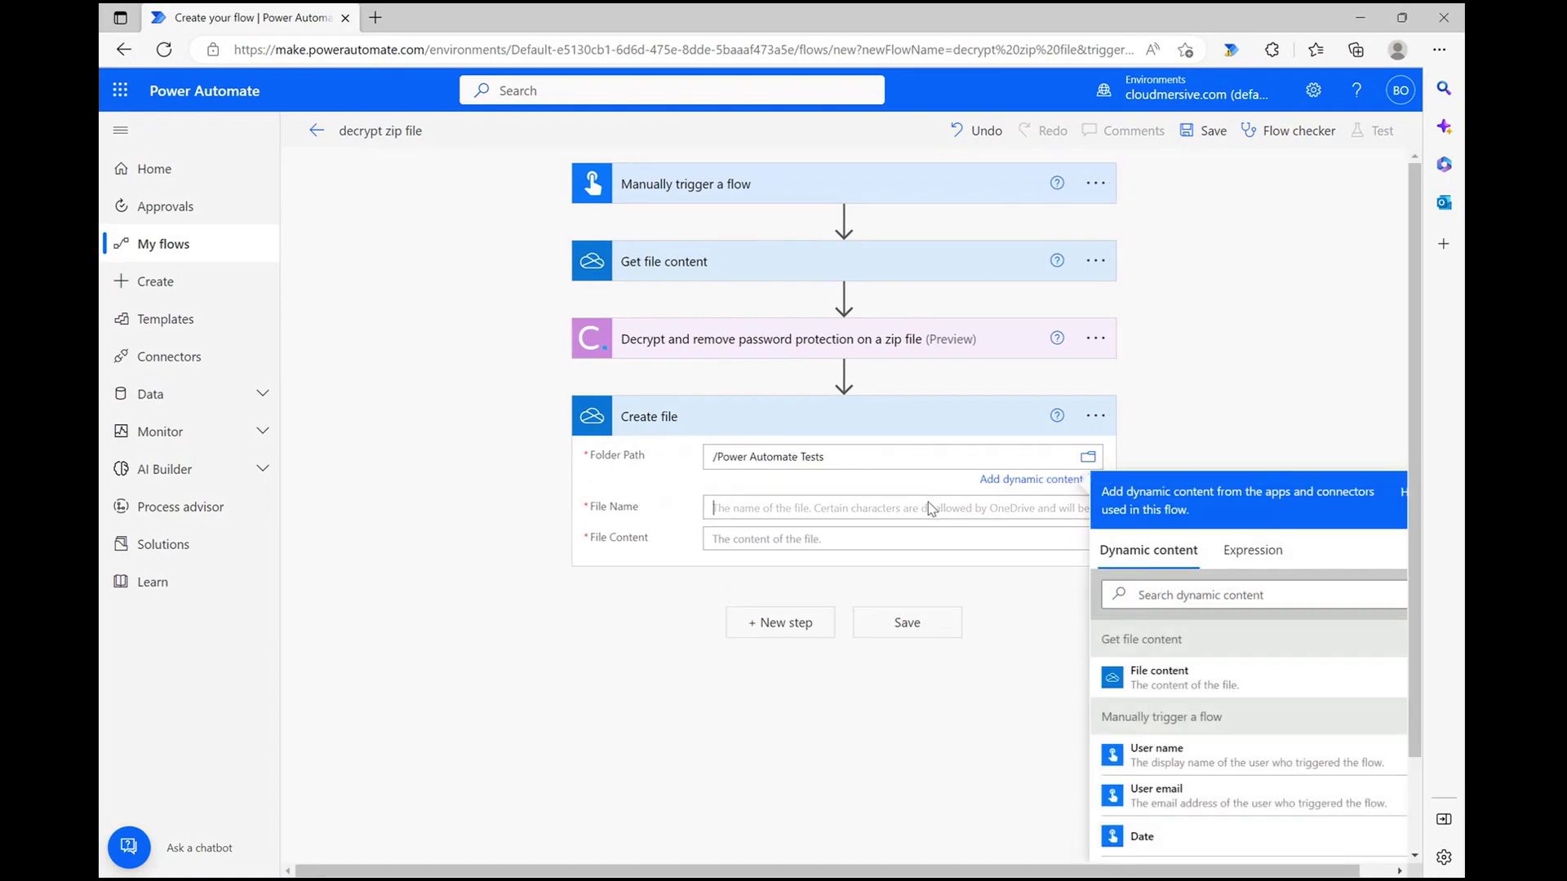
type("filename.zip")
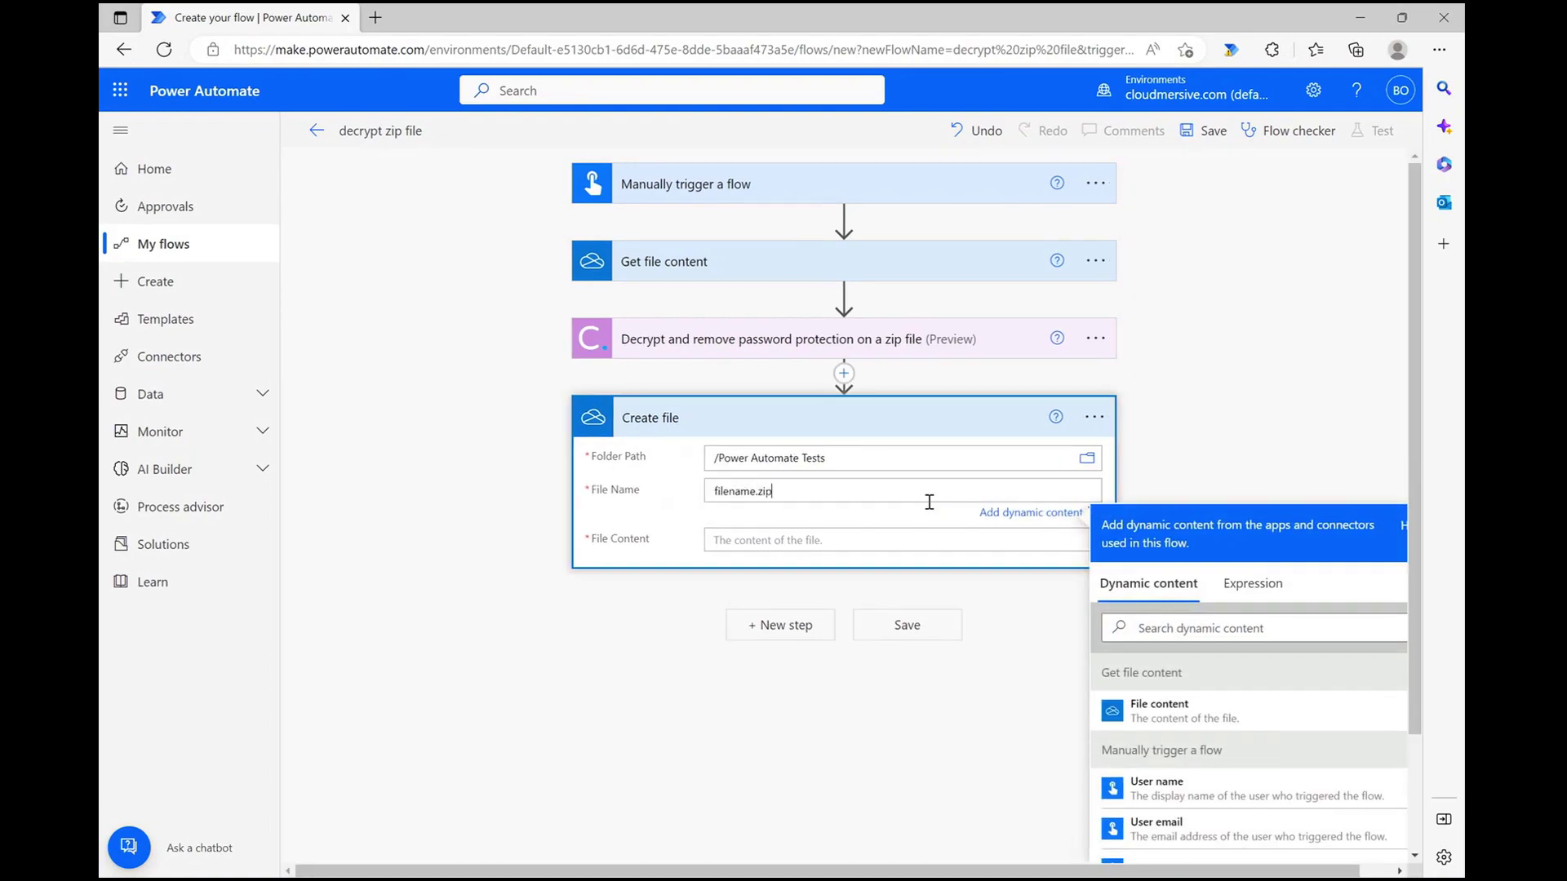
left_click(877, 540)
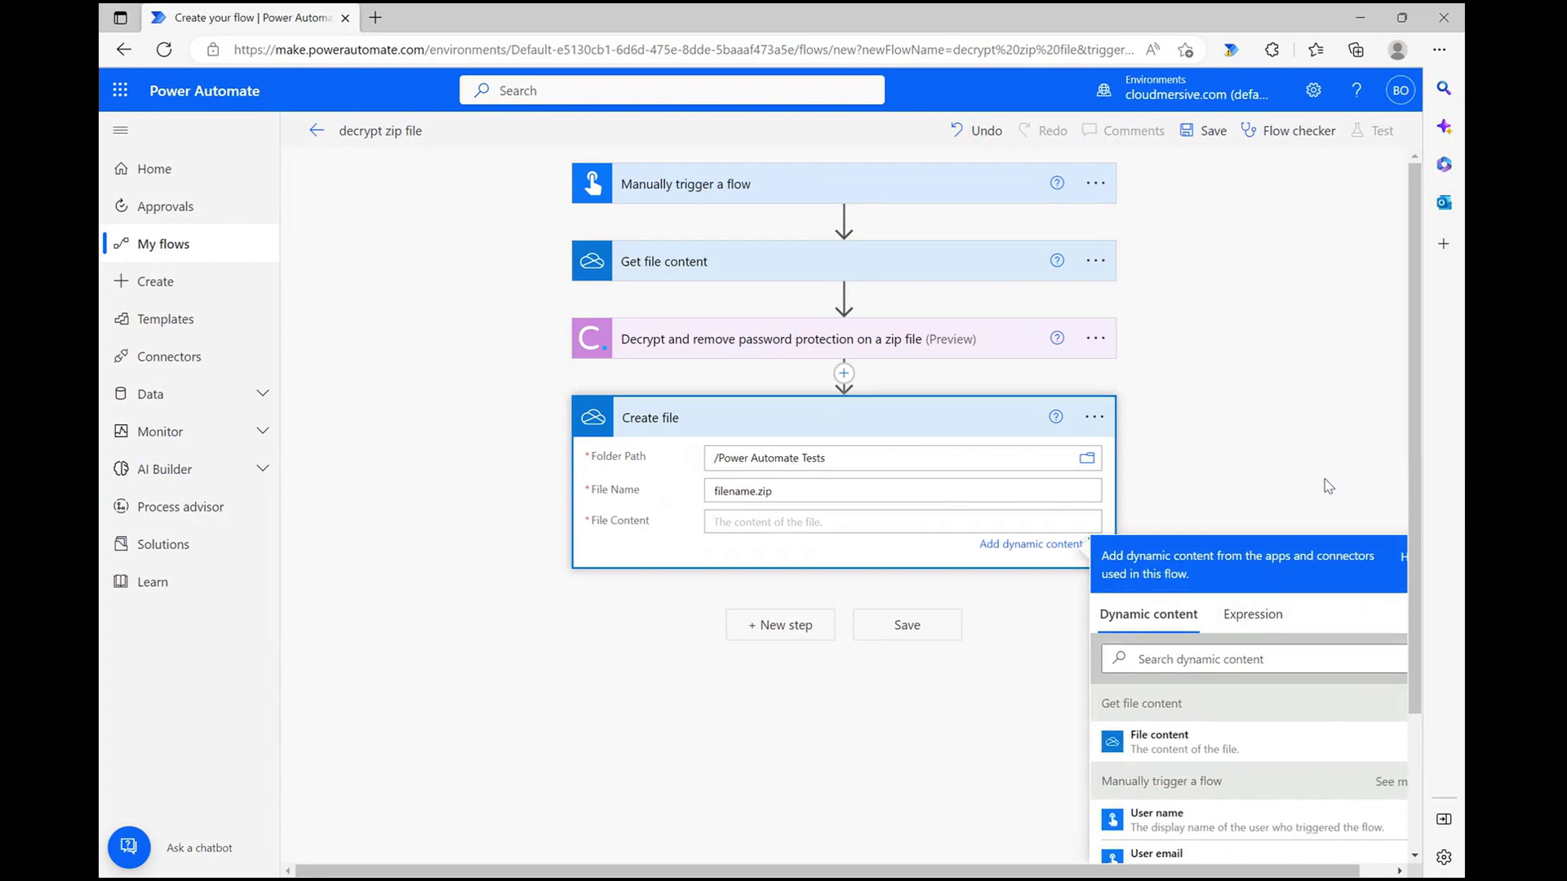
scroll(1324, 486, "down", 2)
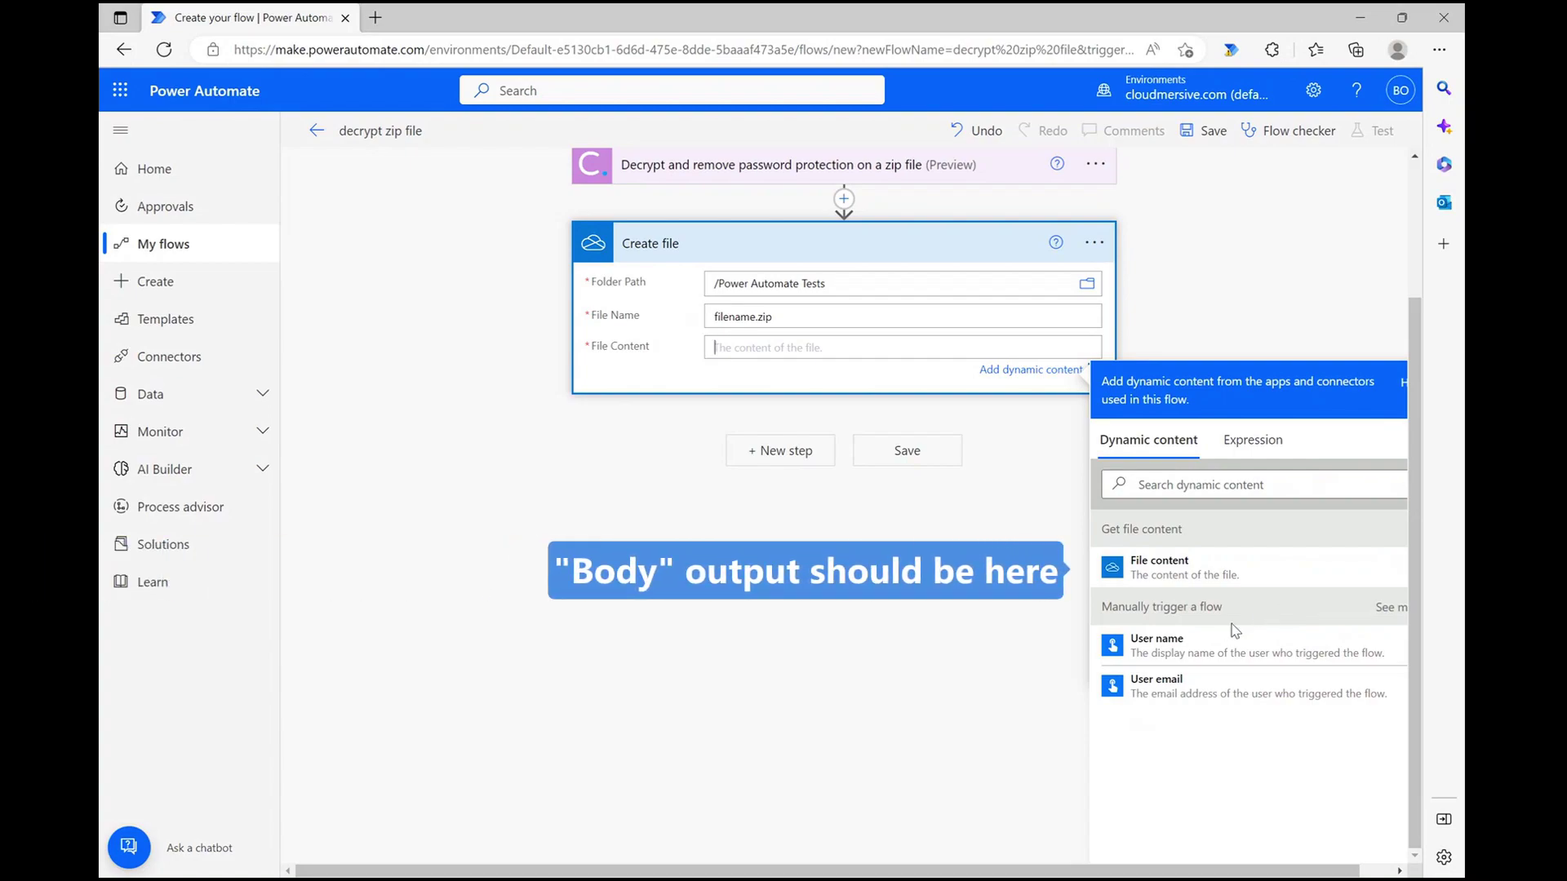
- Set the Create file step's File Content to the decrypt action's body output
left_click(1402, 18)
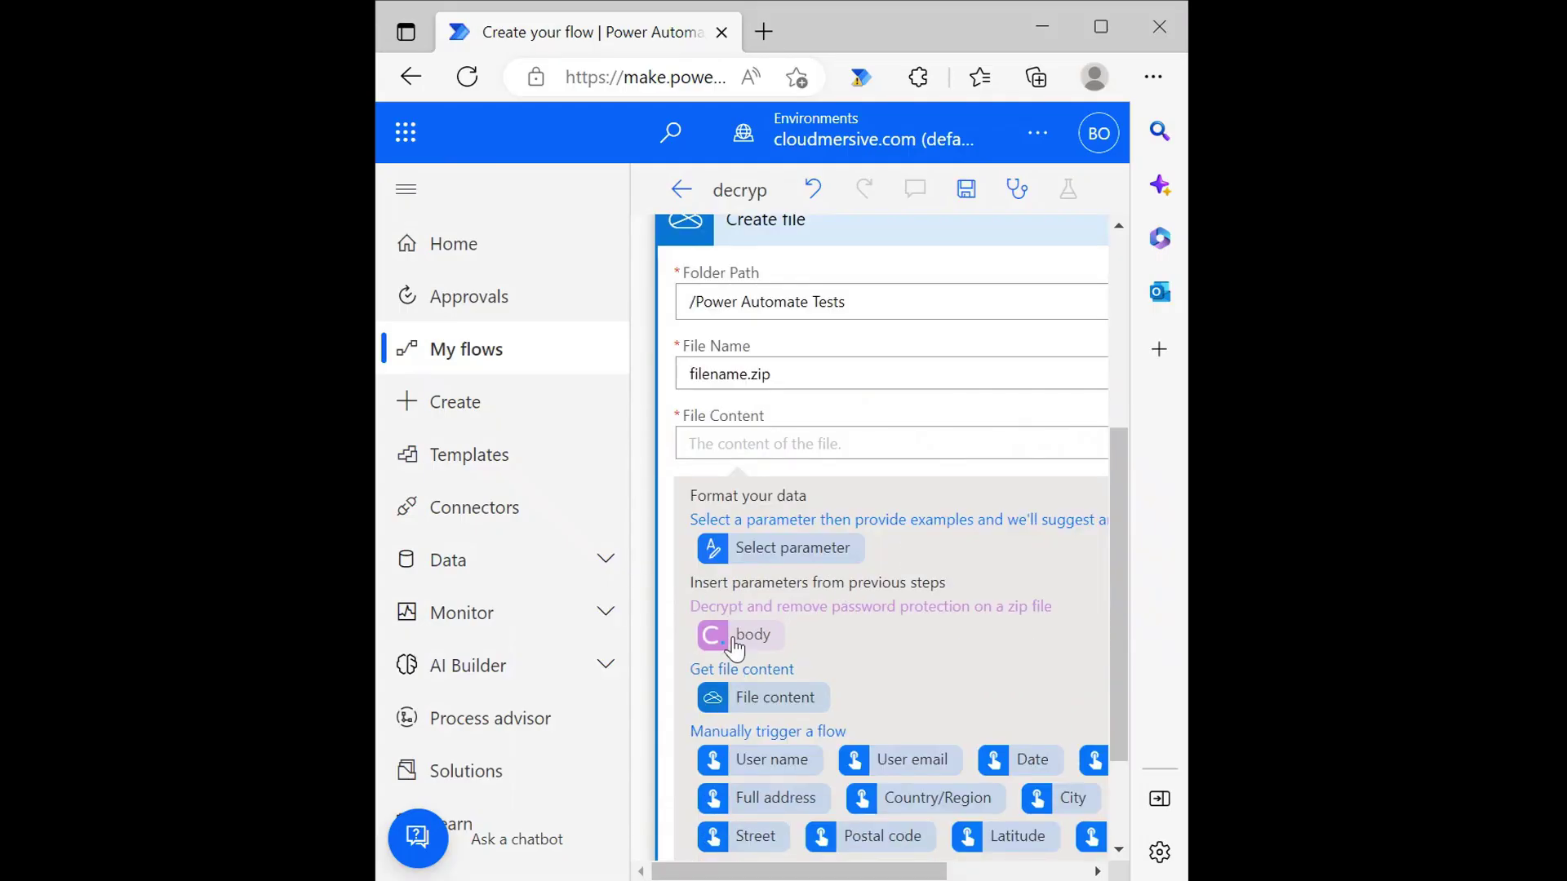
left_click(735, 642)
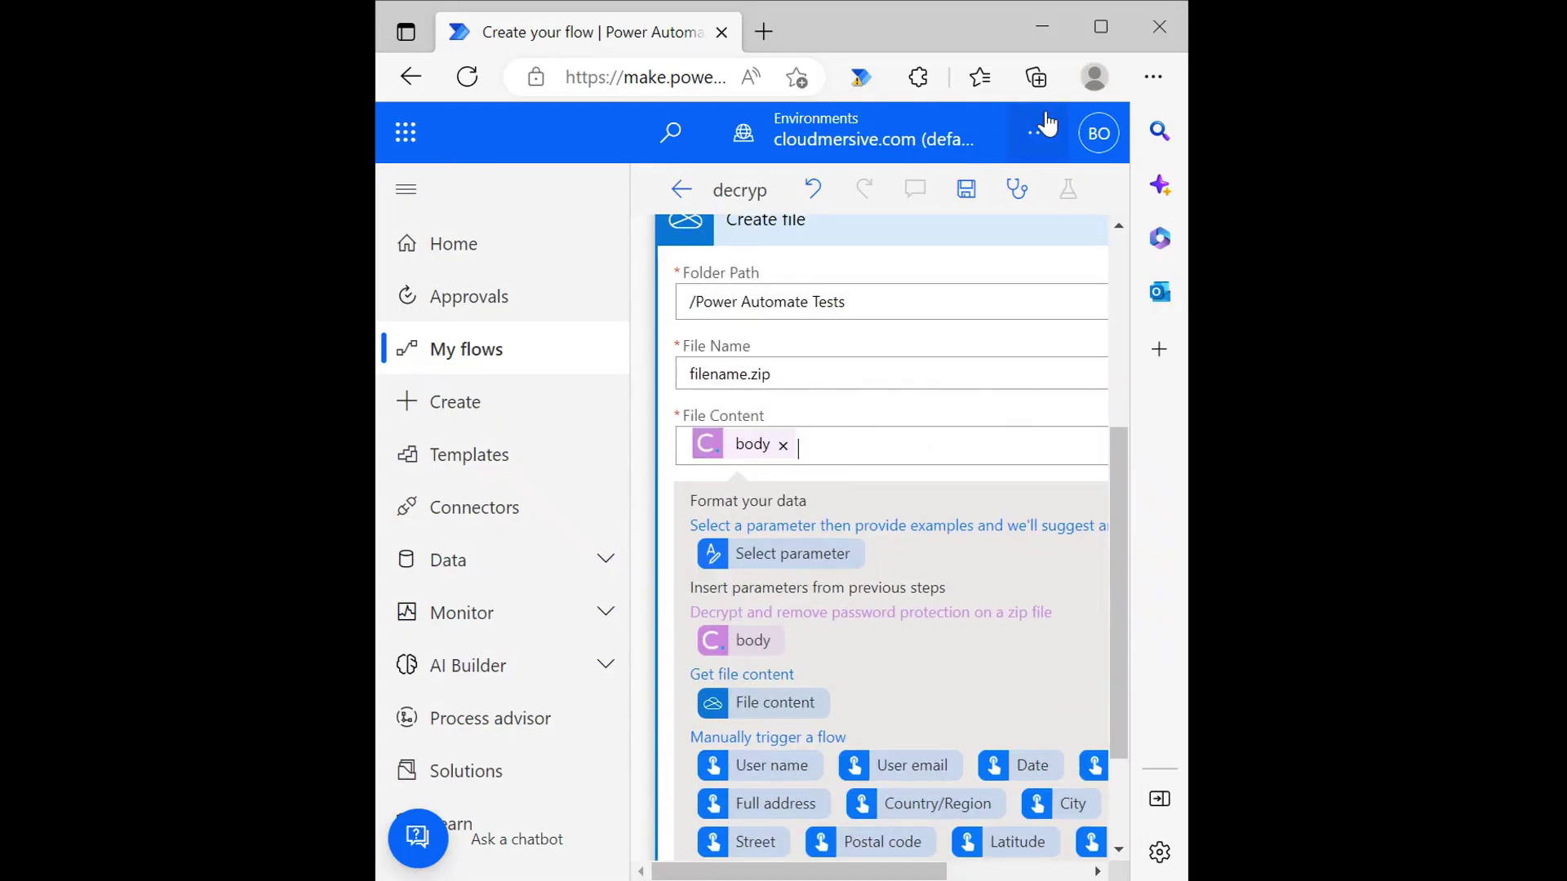
left_click(1104, 32)
left_click(1228, 374)
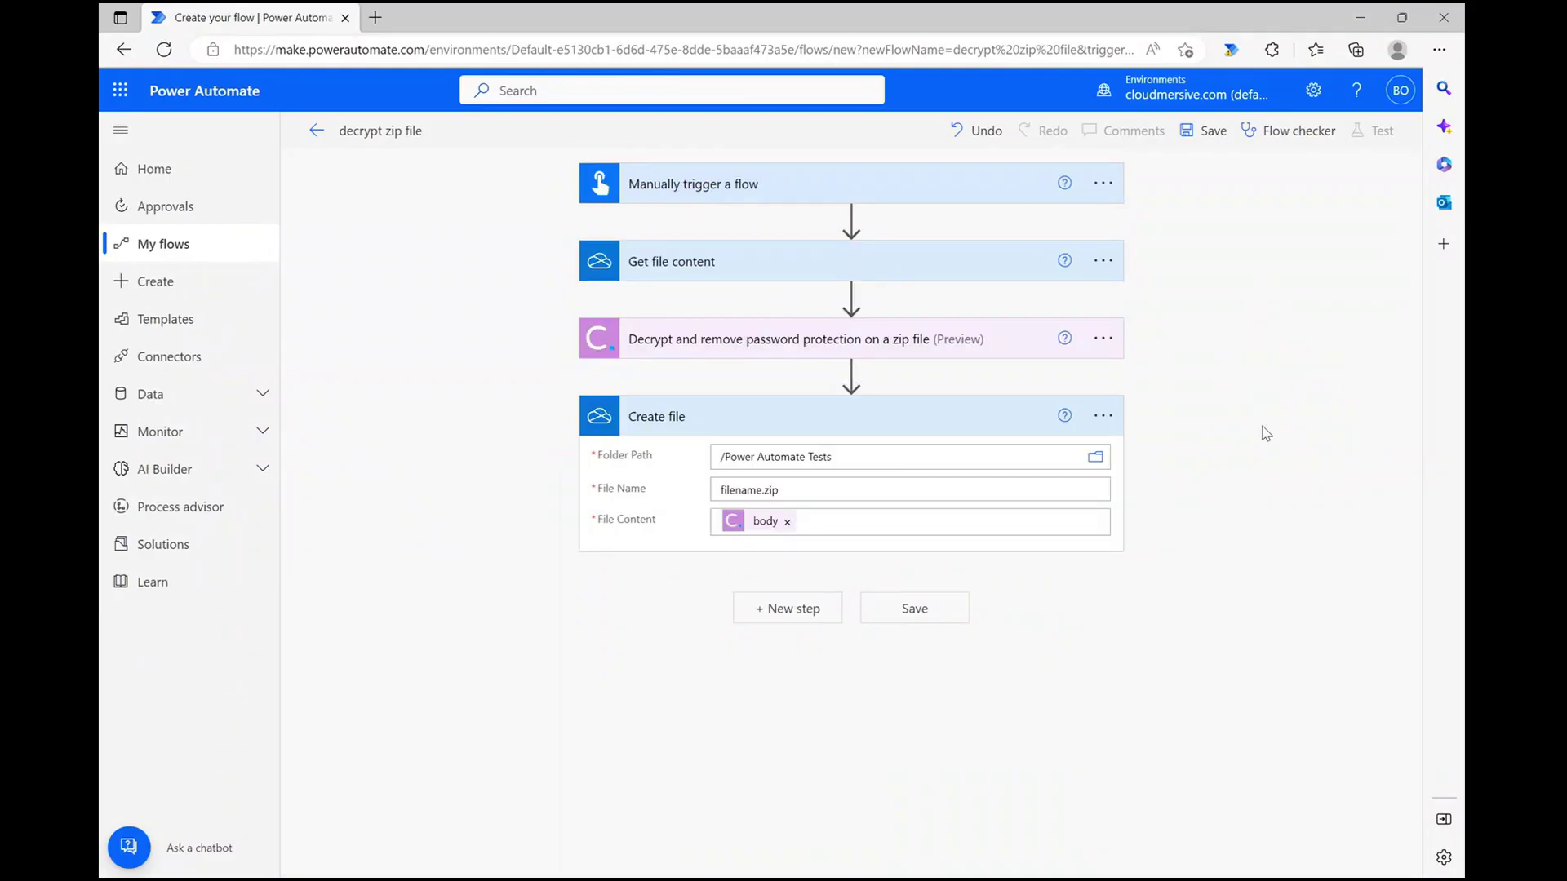
left_click(1028, 523)
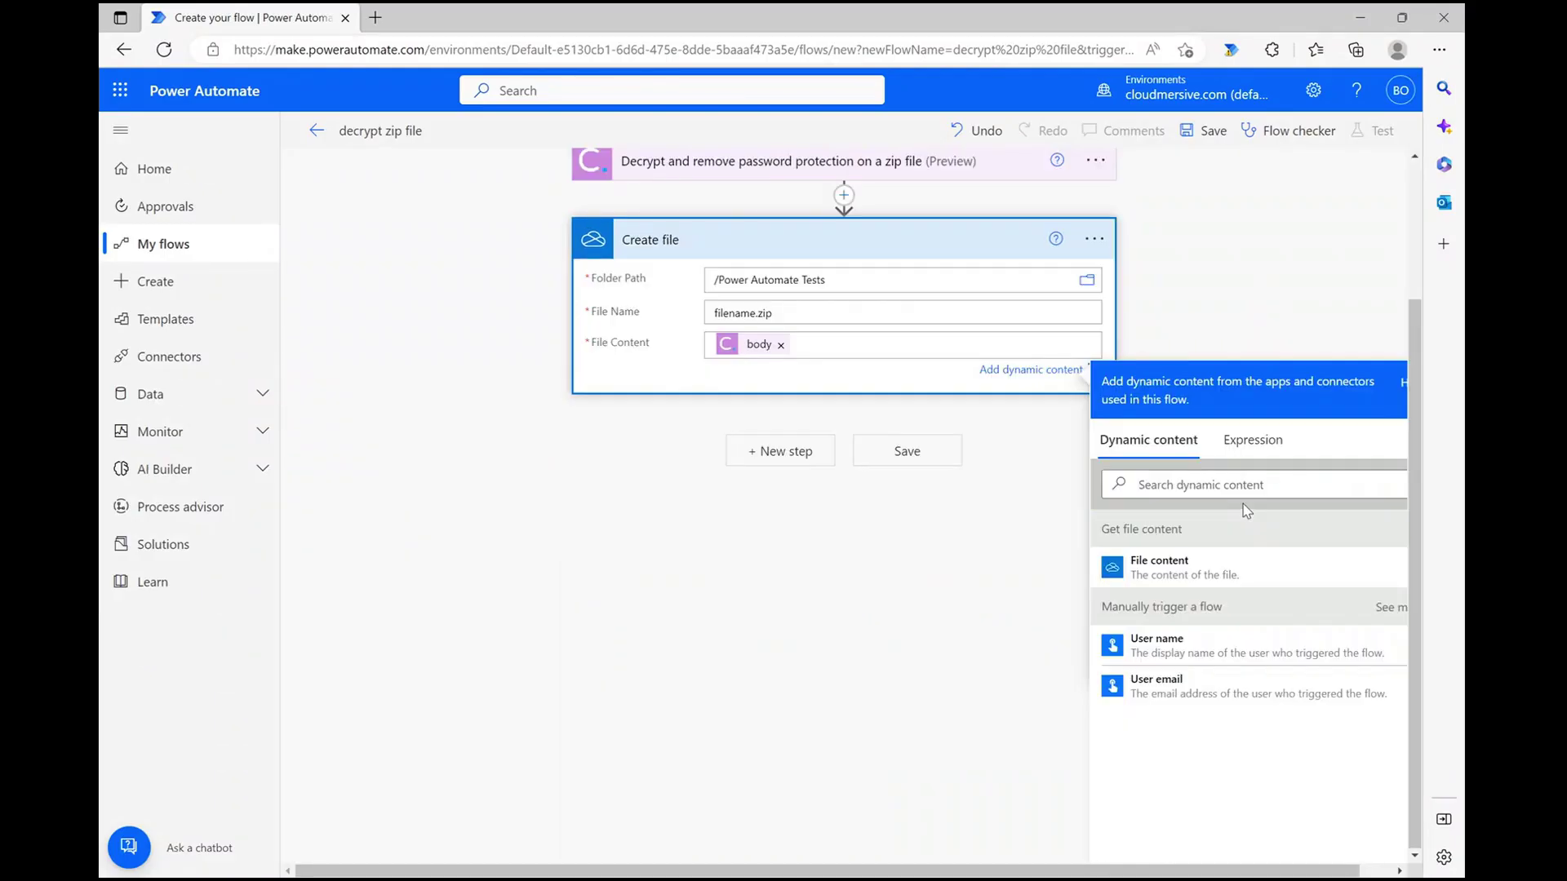
left_click(1277, 262)
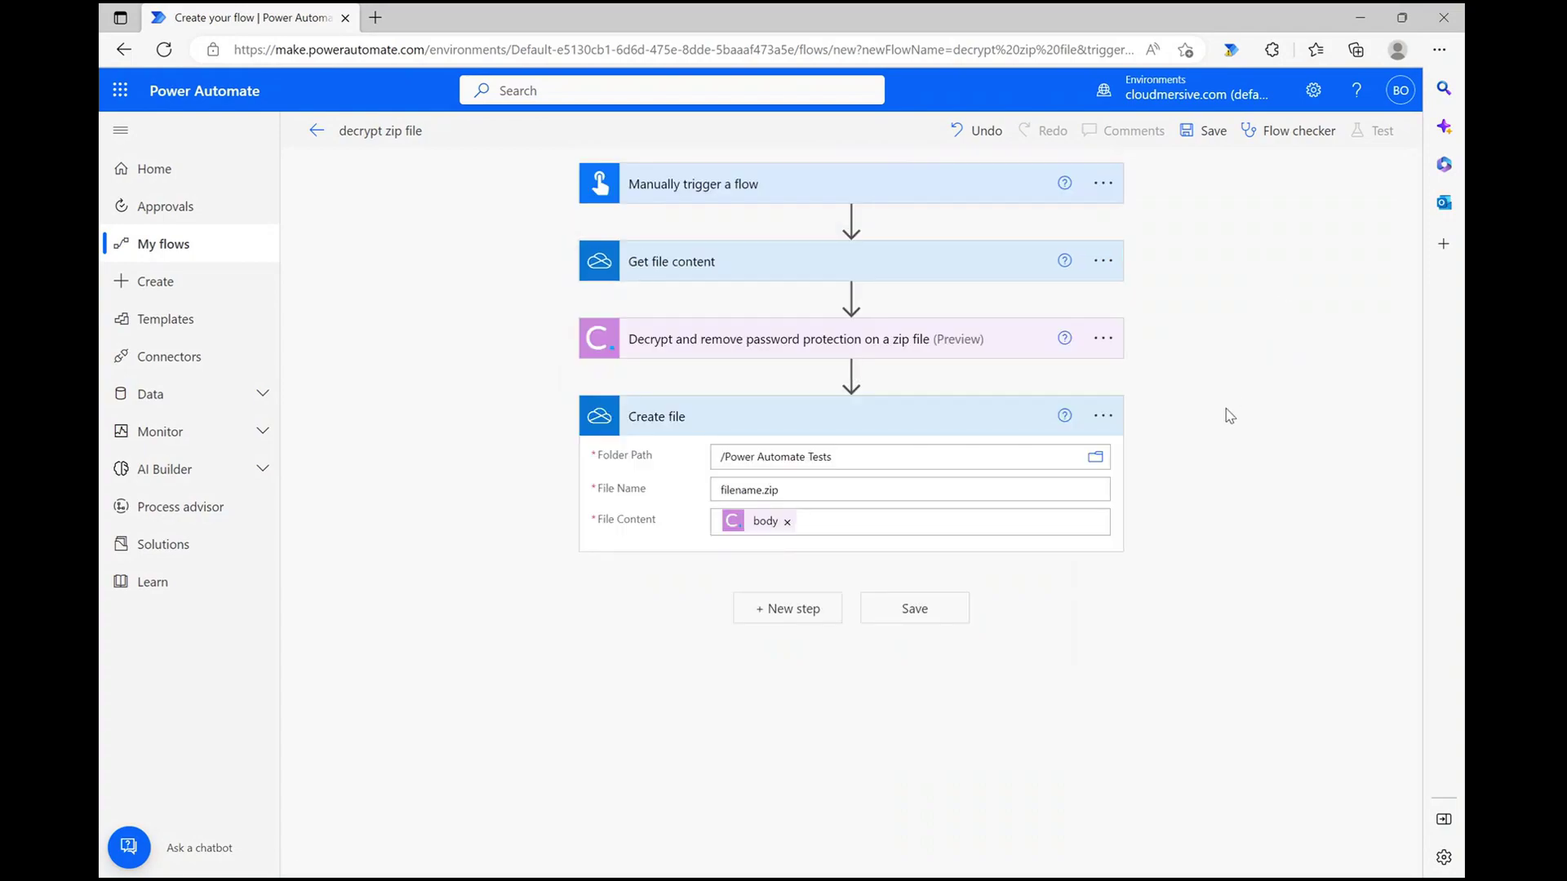
- Save the 'decrypt zip file' flow and run it as a manual test
left_click(915, 611)
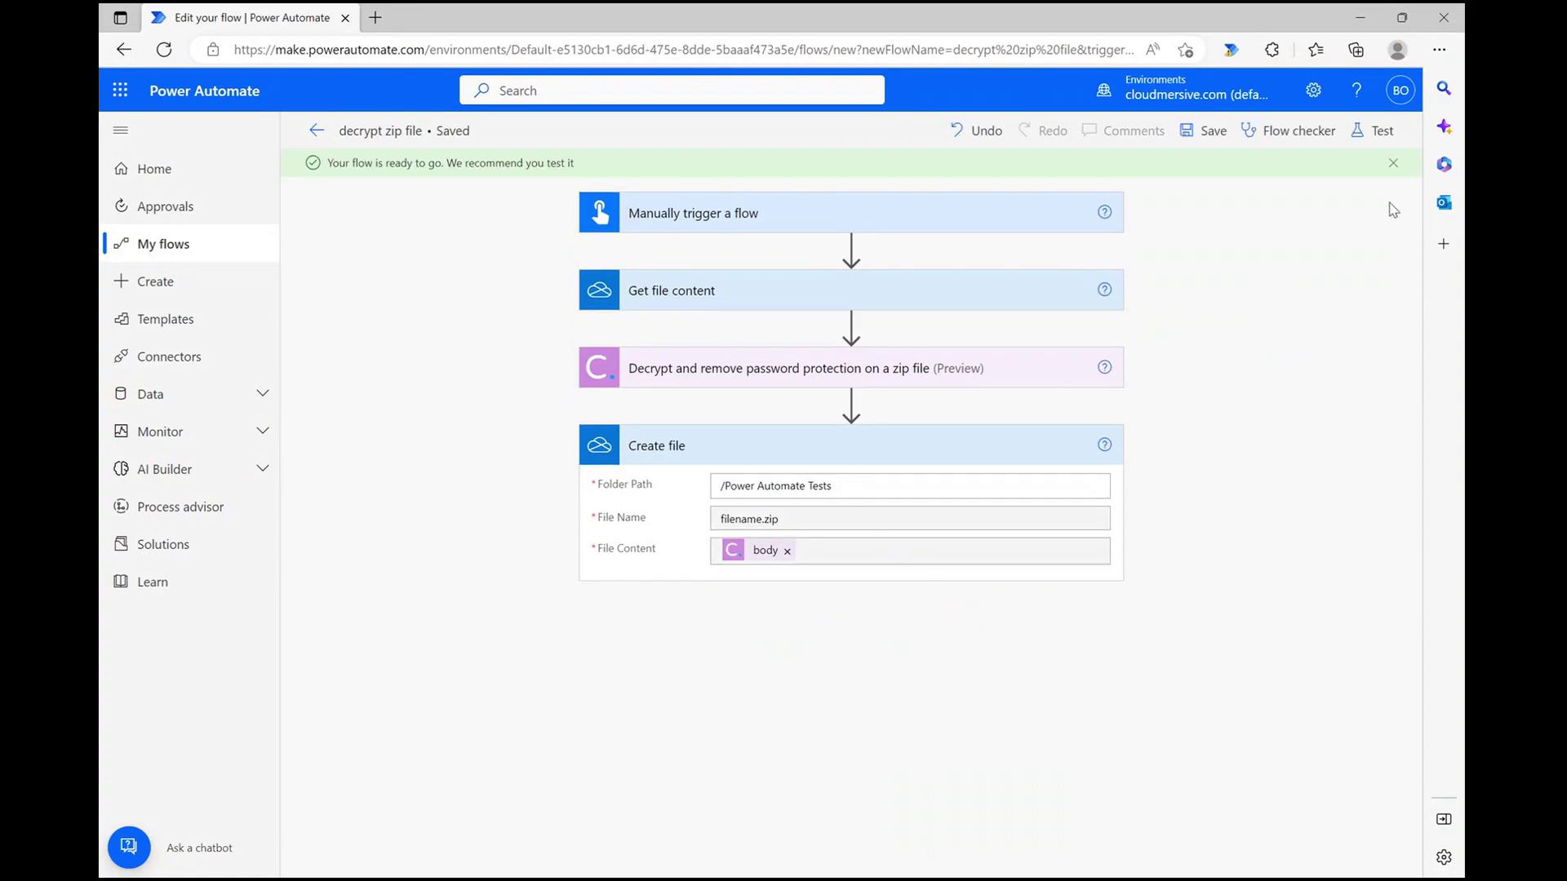
left_click(1372, 132)
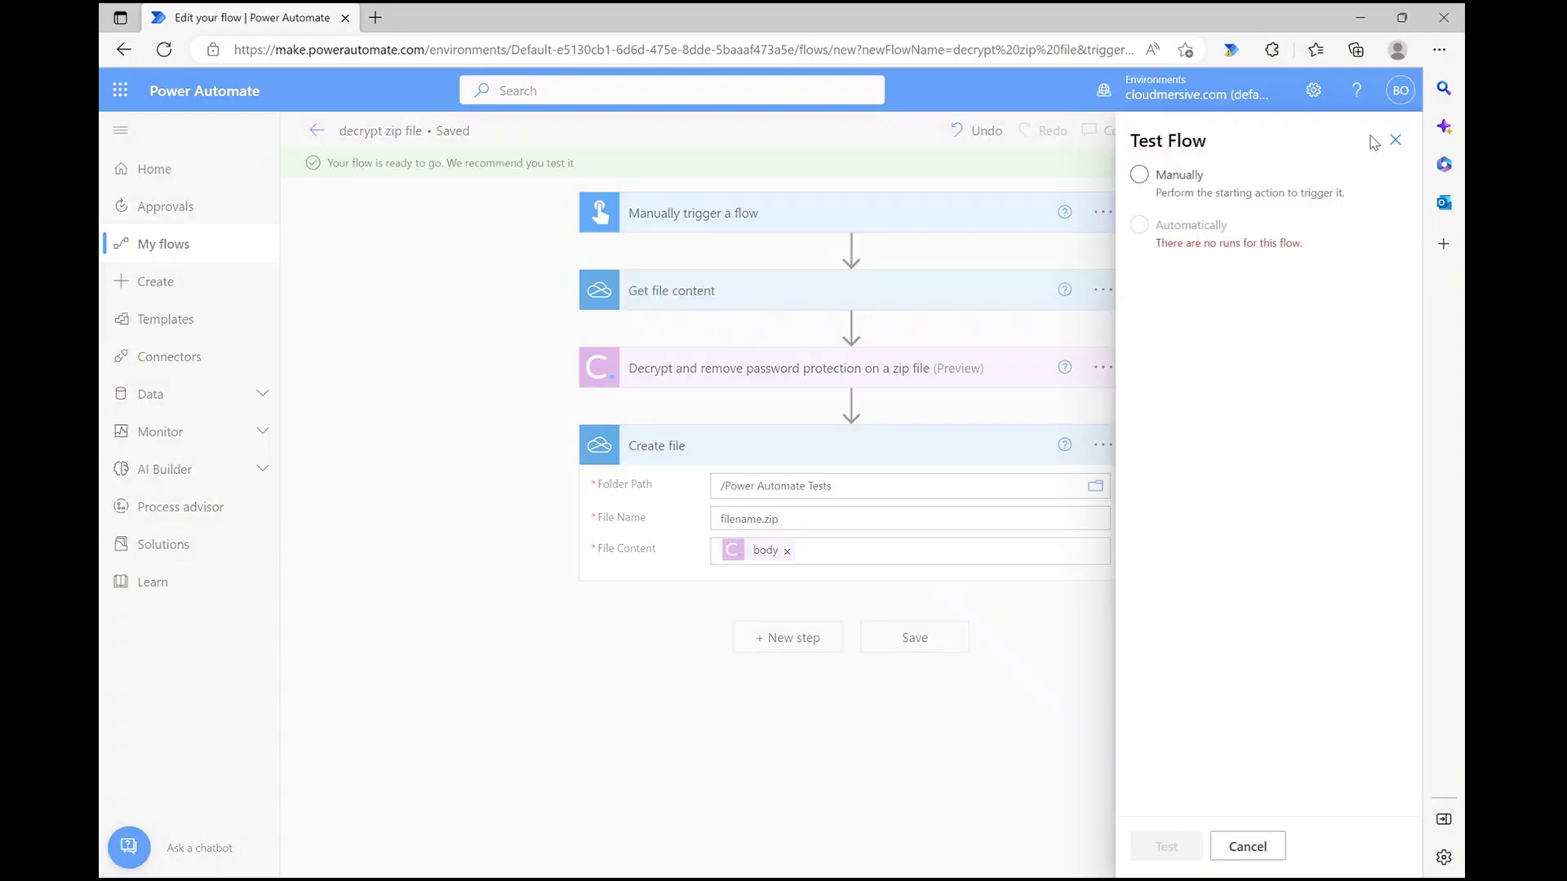
left_click(1183, 178)
left_click(1163, 847)
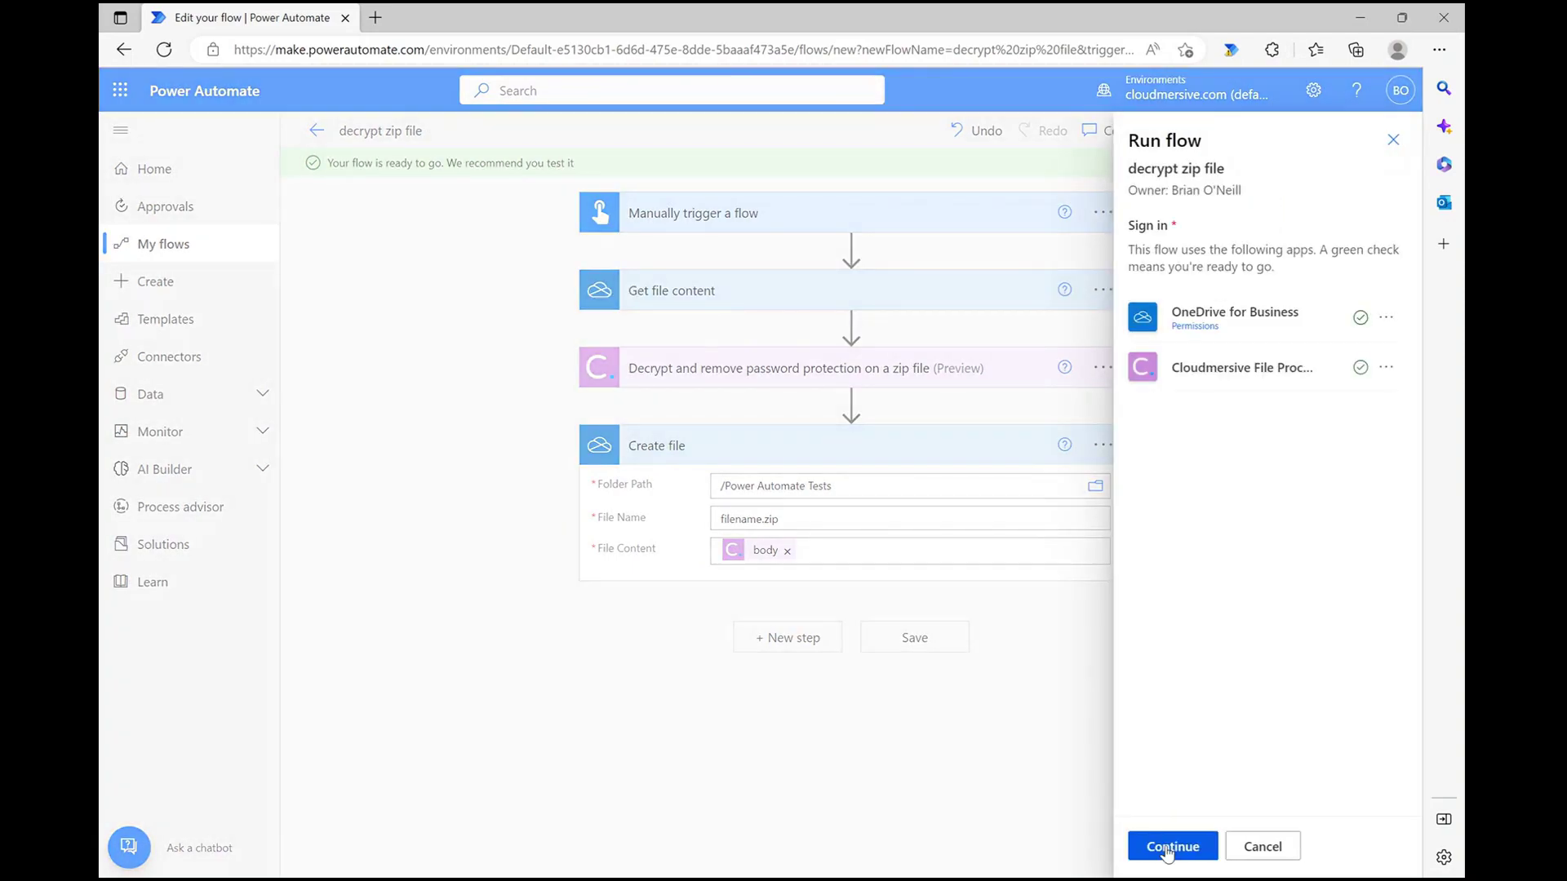
left_click(1167, 849)
left_click(1168, 845)
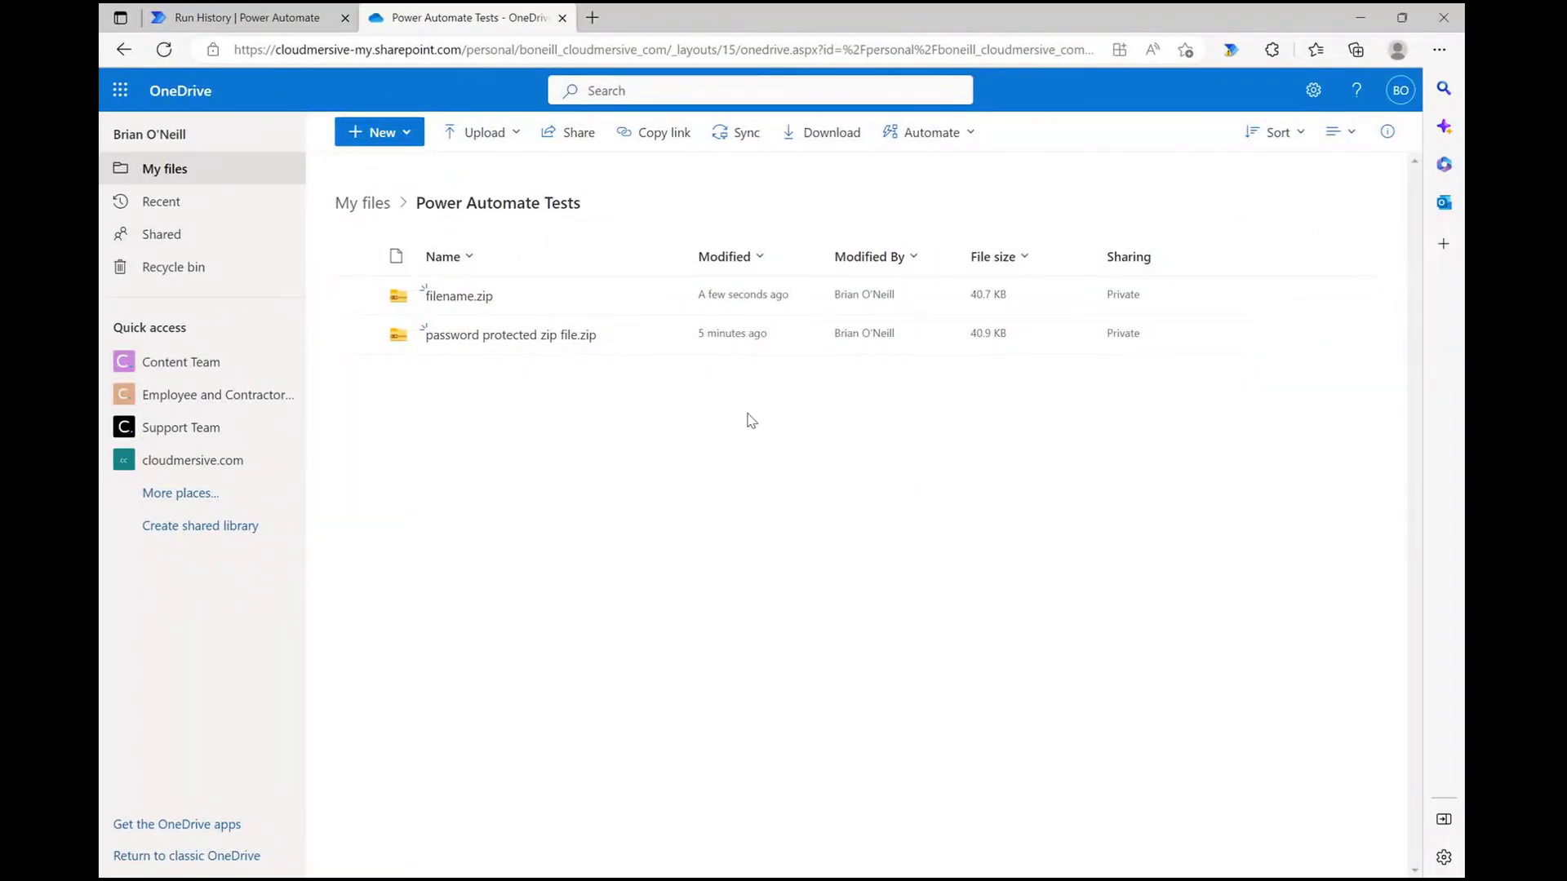
- Preview filename.zip in Power Automate Tests to see Demo file 2.docx, Demo file 3.docx and Demo File.docx
left_click(463, 301)
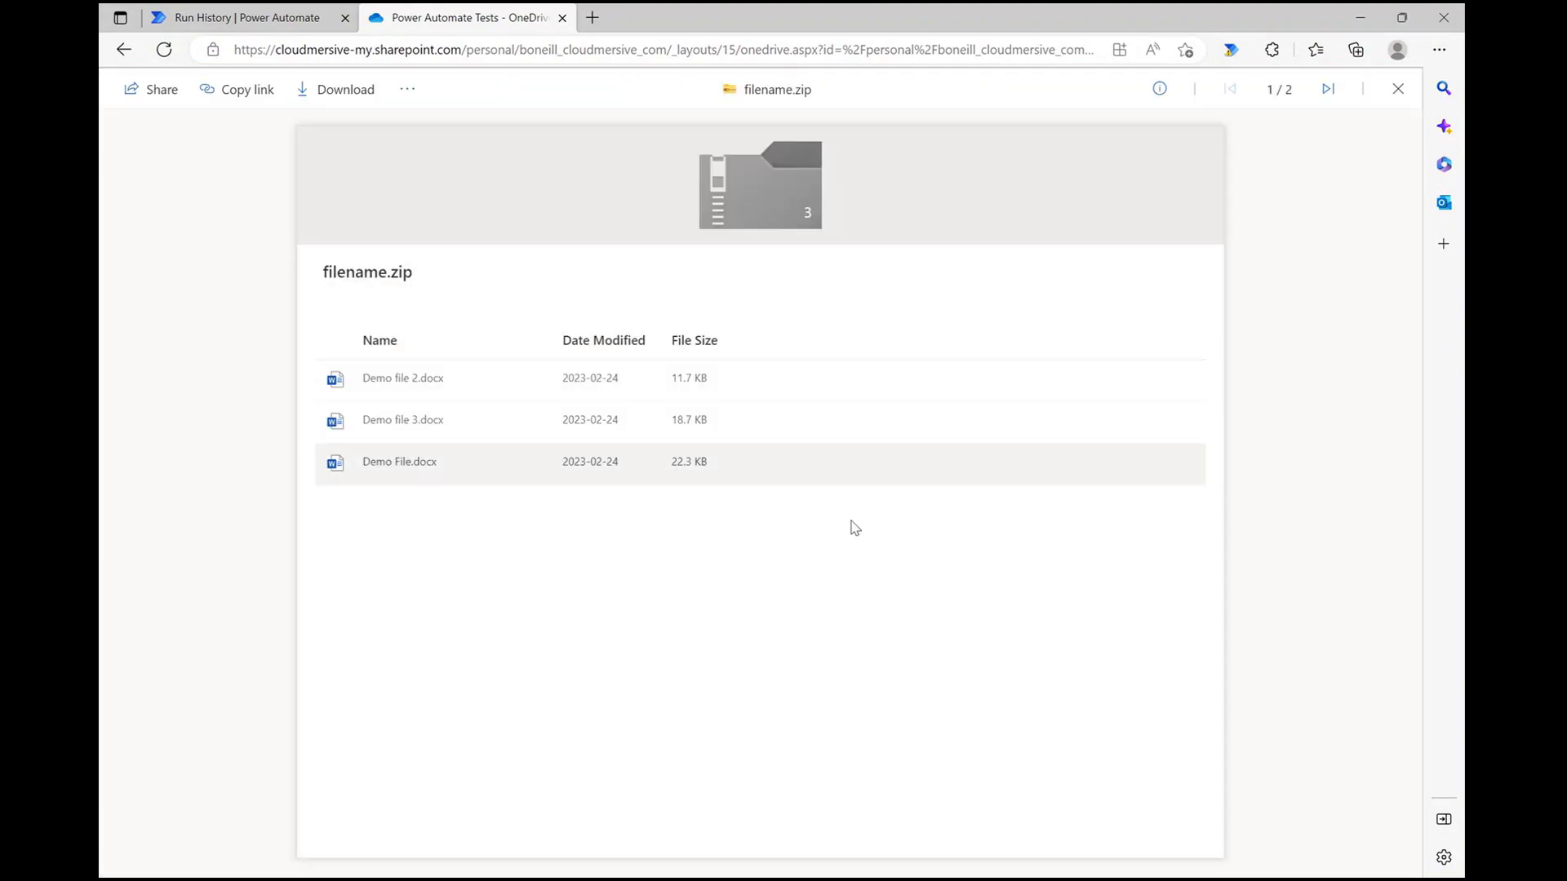